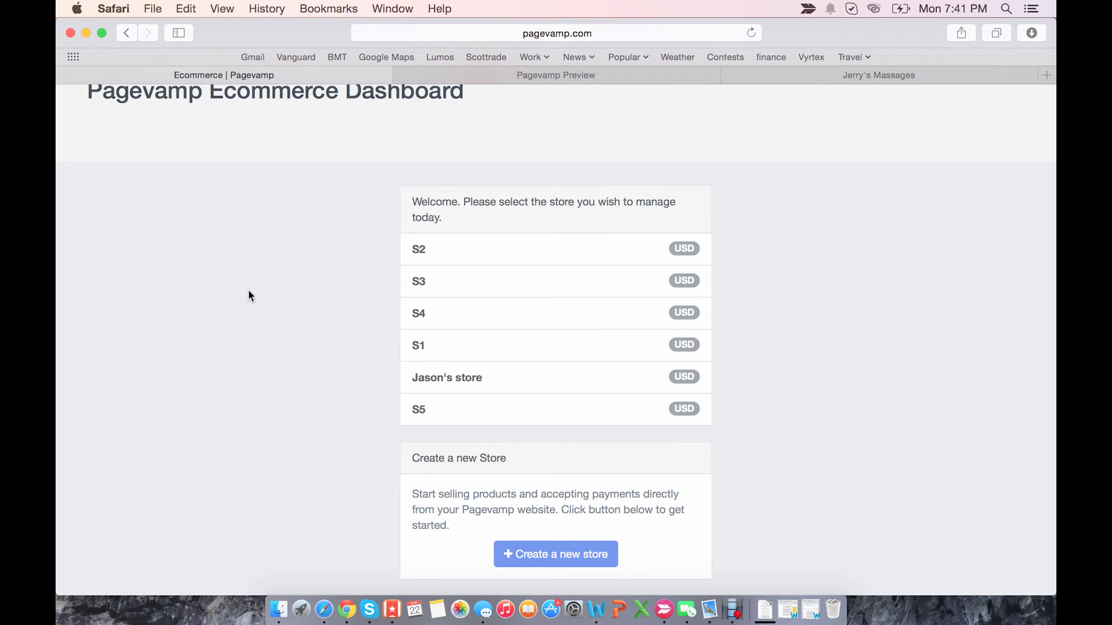
- Check the full address of the ecommerce dashboard page, then return to the page
{"action": "scroll", "coordinate": [247, 296], "scroll_direction": "up", "scroll_amount": 4}
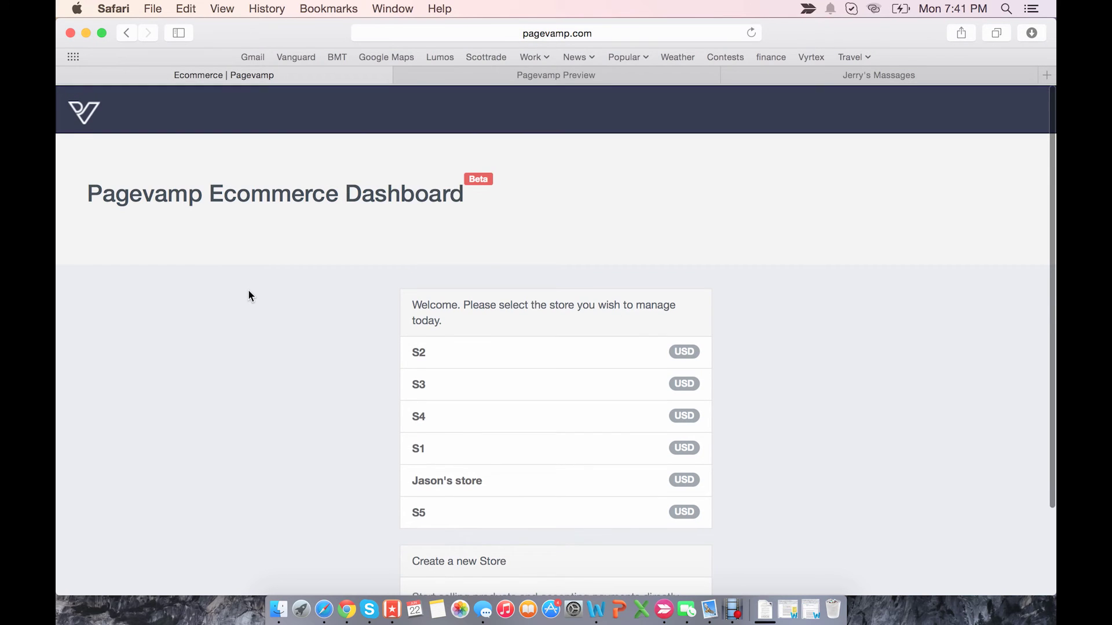
{"action": "left_click", "coordinate": [543, 36]}
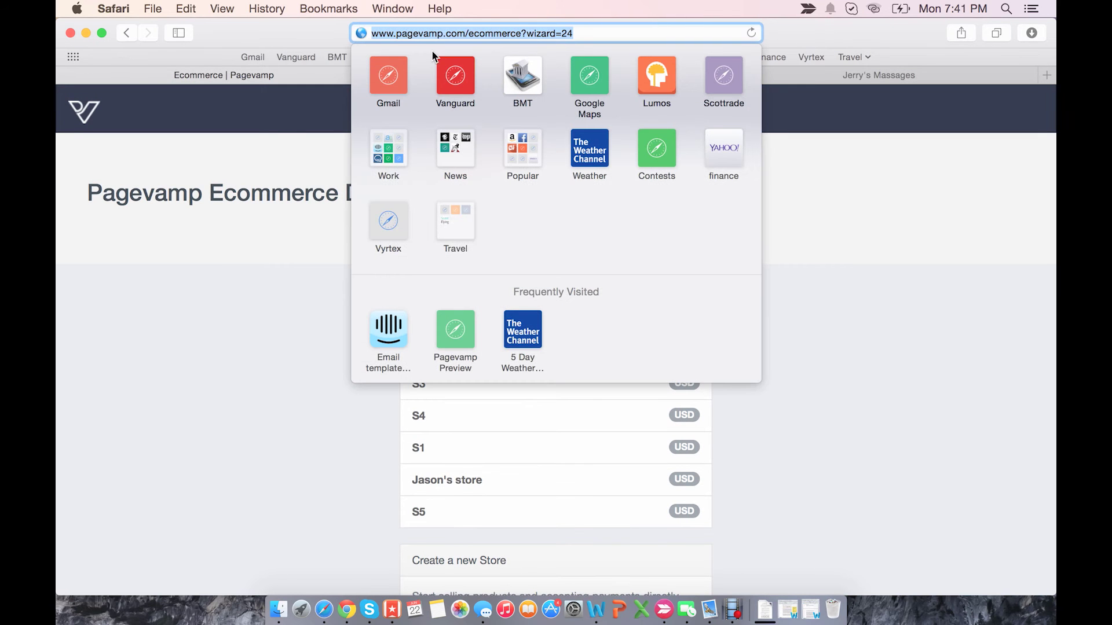
{"action": "left_click", "coordinate": [232, 356]}
{"action": "scroll", "coordinate": [306, 315], "scroll_direction": "down", "scroll_amount": 4}
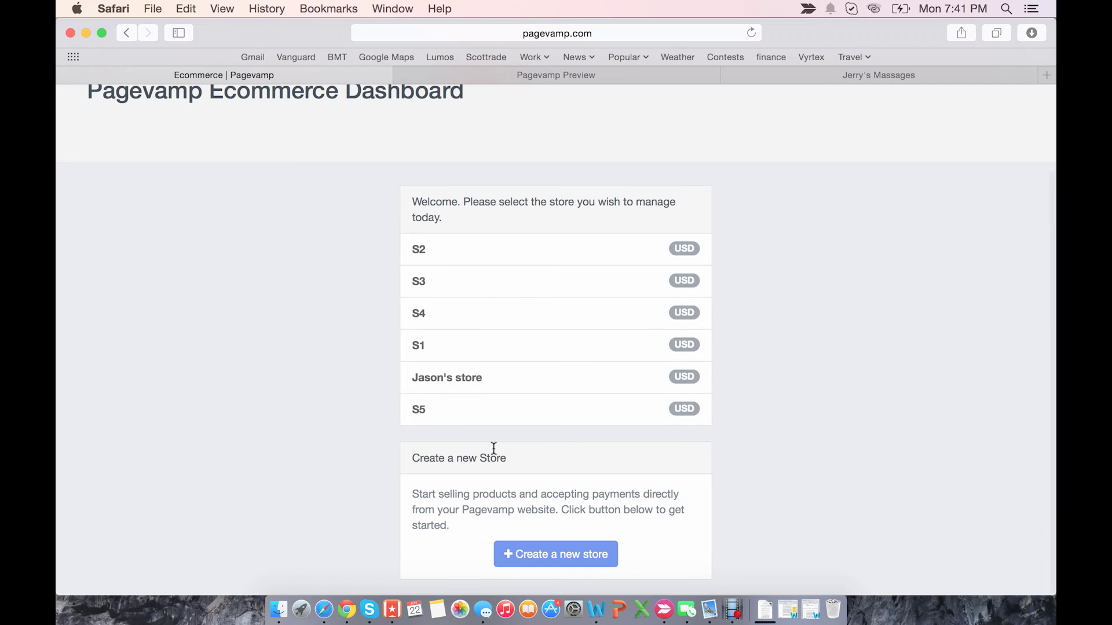
- Create a new store named 'My store name'
{"action": "left_click", "coordinate": [522, 553]}
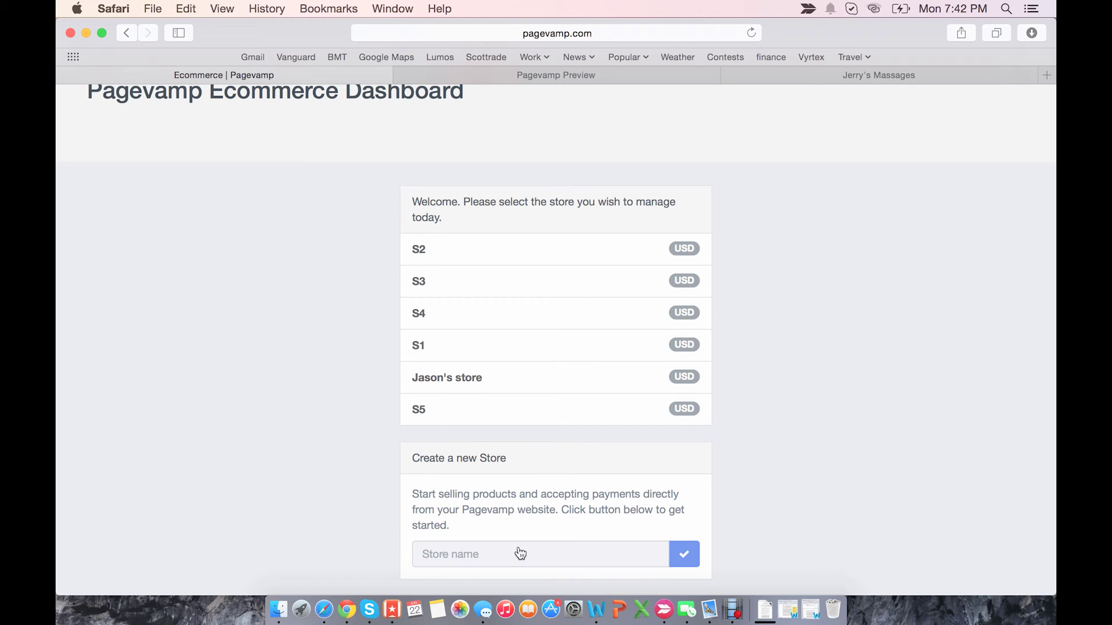
{"action": "left_click", "coordinate": [571, 544]}
{"action": "type", "text": "My store"}
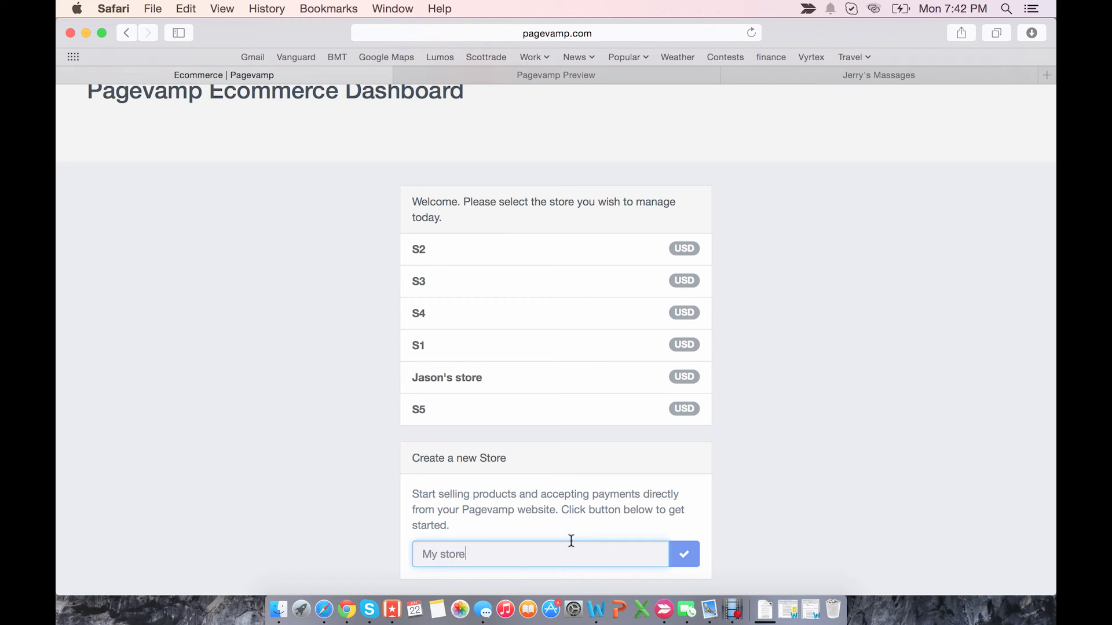
{"action": "type", "text": " name"}
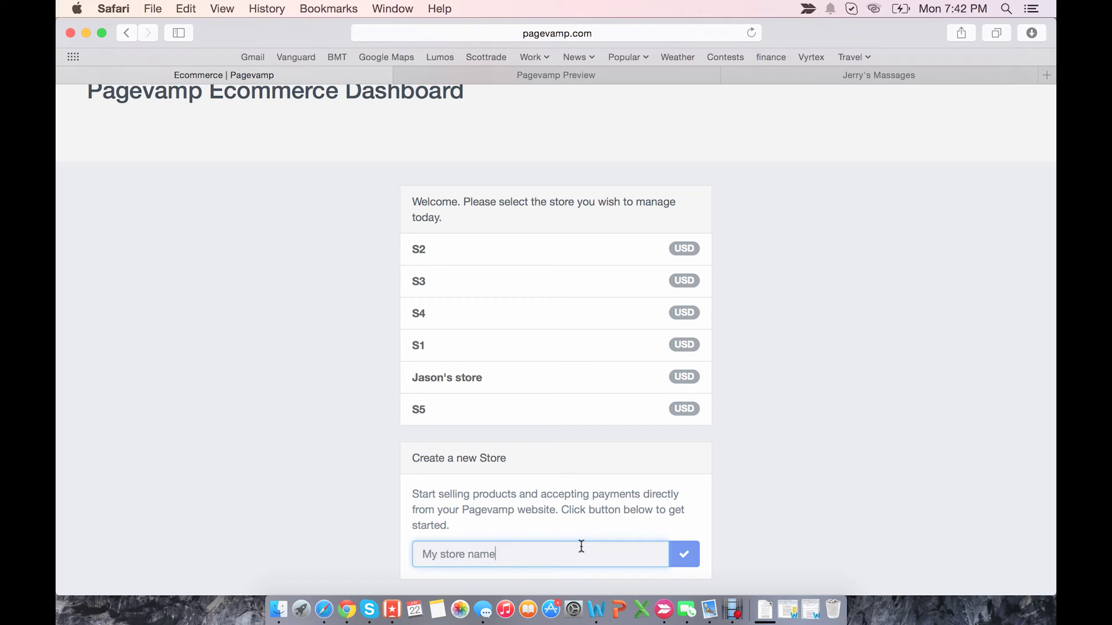
{"action": "left_click", "coordinate": [680, 553]}
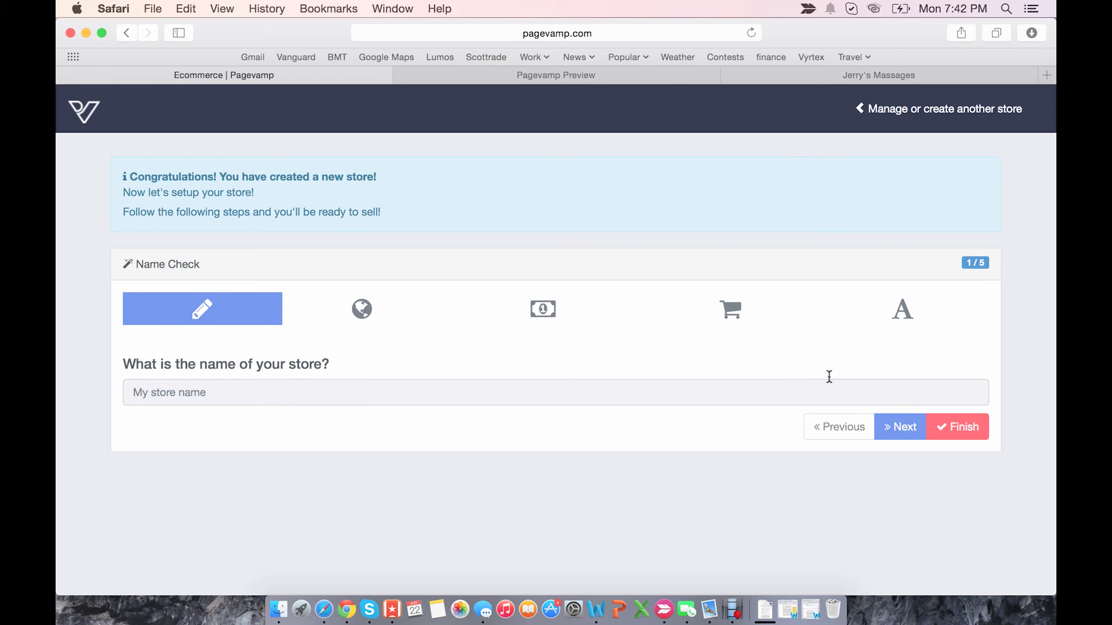
- Keep USD as the store currency and set the price display symbol to $
{"action": "left_click", "coordinate": [880, 426]}
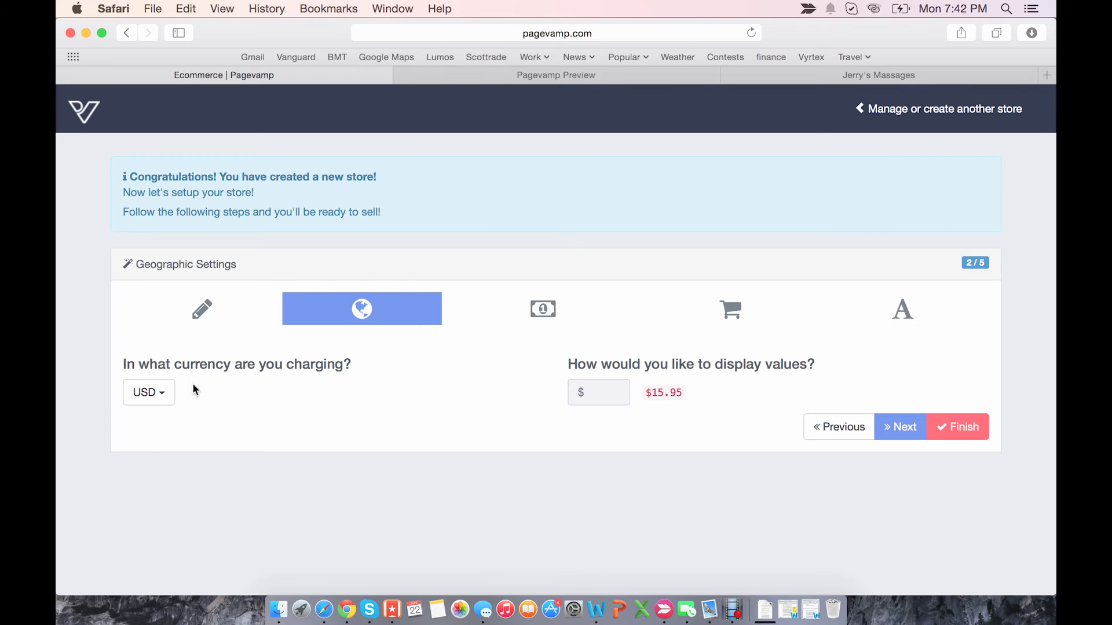
{"action": "left_click", "coordinate": [153, 392]}
{"action": "left_click", "coordinate": [157, 392]}
{"action": "left_click", "coordinate": [621, 391]}
{"action": "key", "text": "BackSpace"}
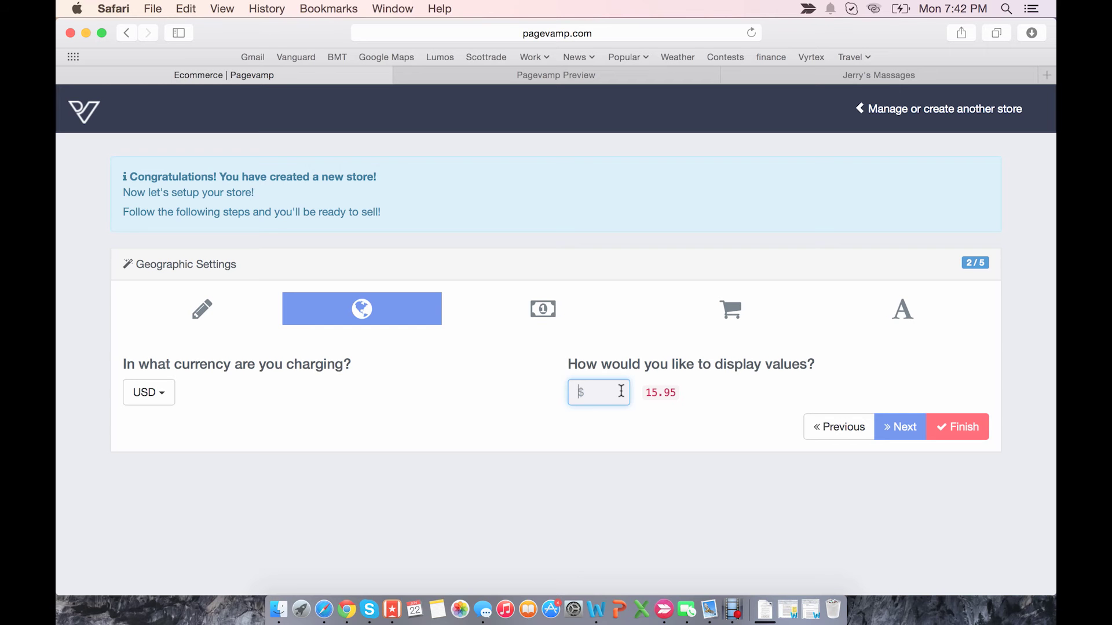
{"action": "type", "text": "$"}
{"action": "left_click", "coordinate": [889, 426]}
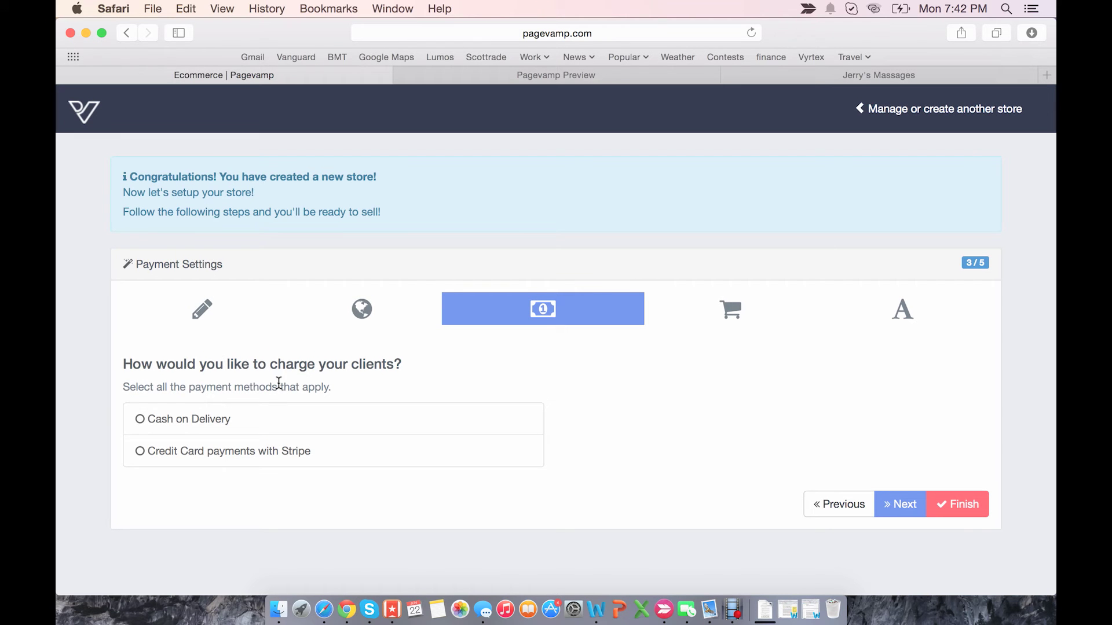
- Accept cash on delivery within a 30 miles range and credit card payments via Stripe
{"action": "left_click", "coordinate": [266, 419]}
{"action": "left_click", "coordinate": [755, 454]}
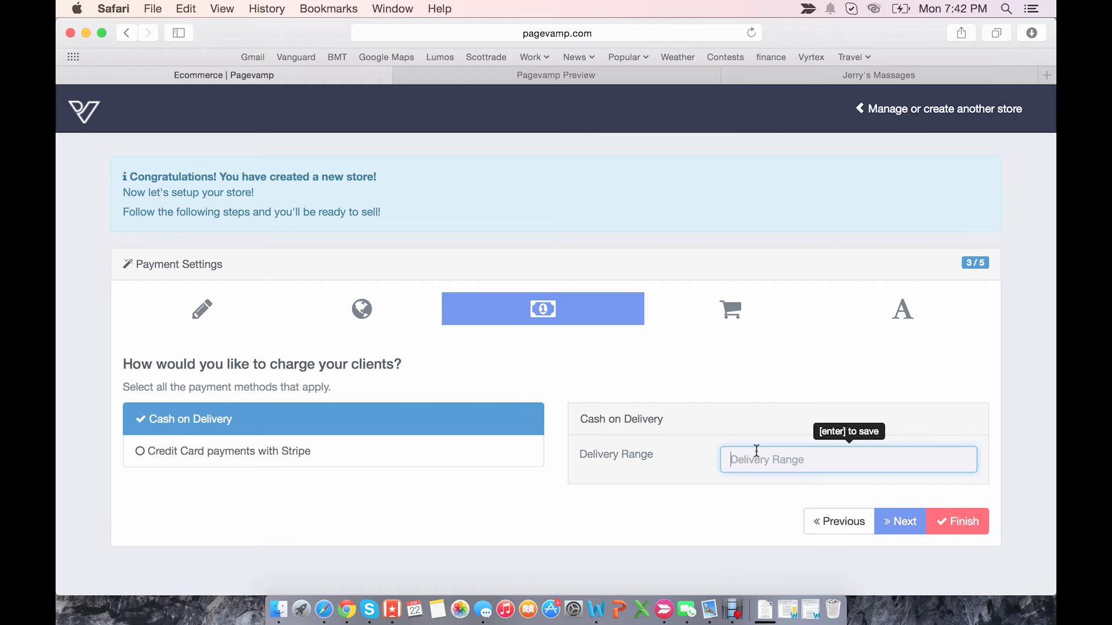
{"action": "type", "text": "30 miles"}
{"action": "key", "text": "Return"}
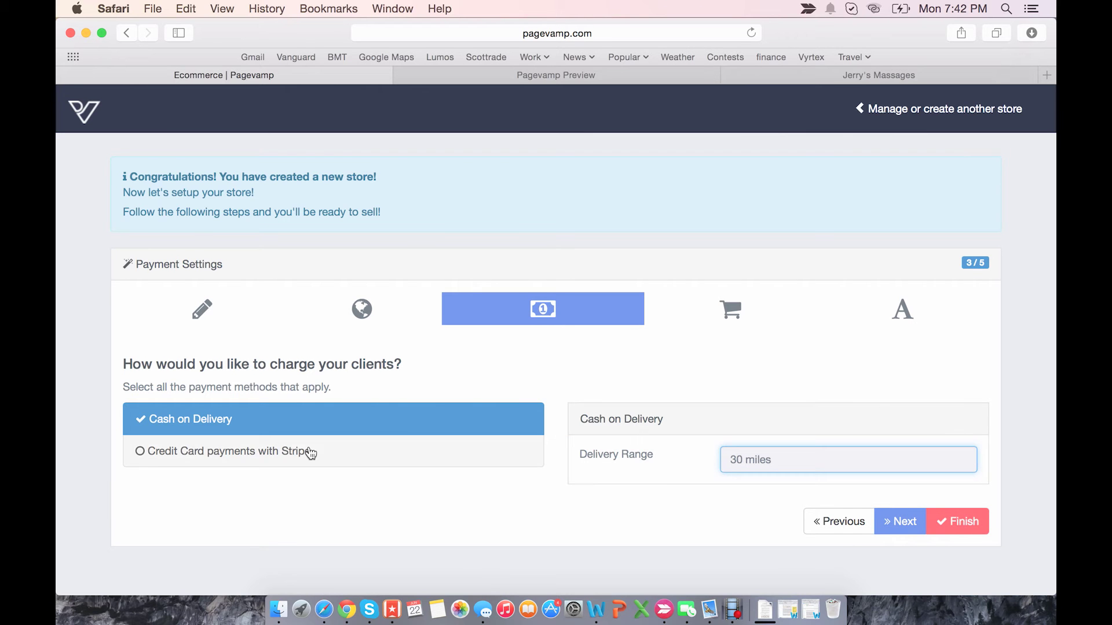
{"action": "left_click", "coordinate": [310, 452]}
{"action": "scroll", "coordinate": [350, 375], "scroll_direction": "down", "scroll_amount": 3}
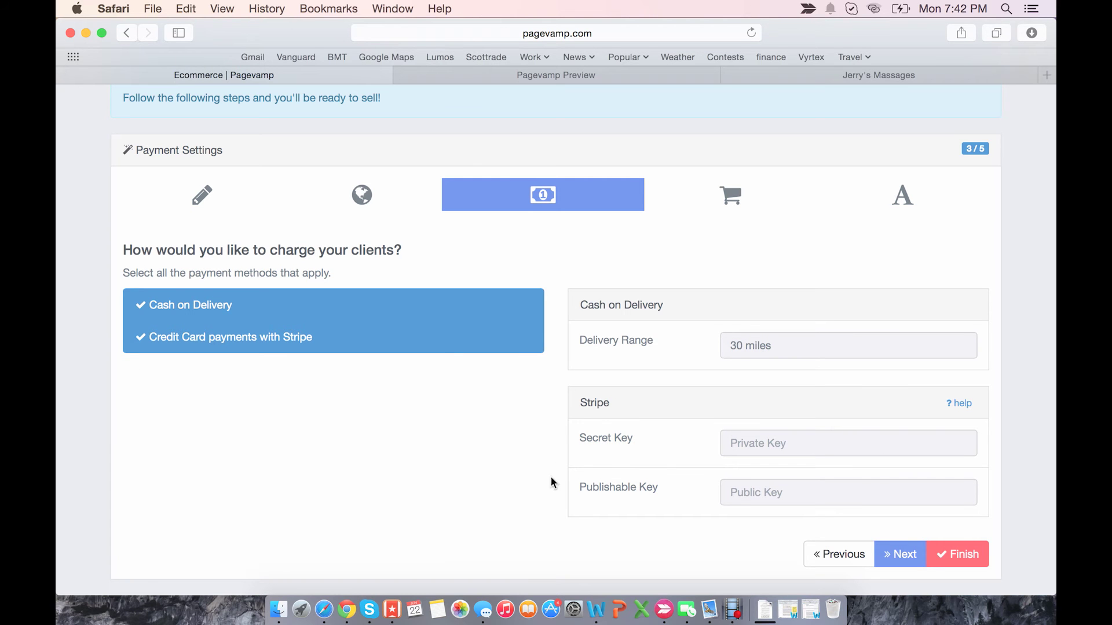
- Choose the Jerry's Massages Facebook page to sell products on
{"action": "left_click", "coordinate": [892, 555]}
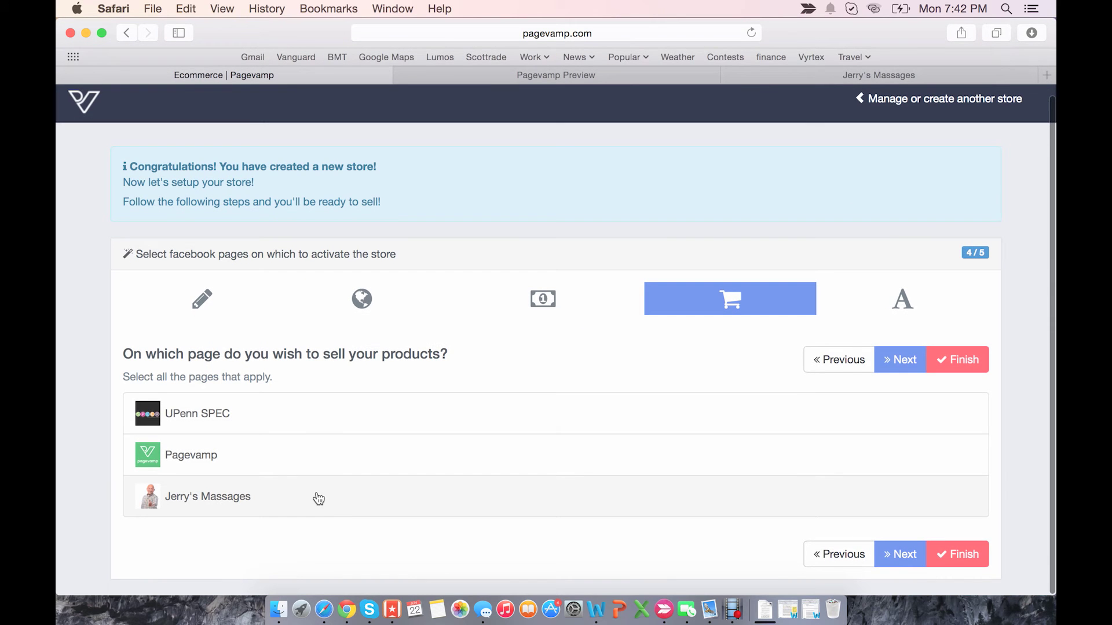
{"action": "left_click", "coordinate": [336, 497]}
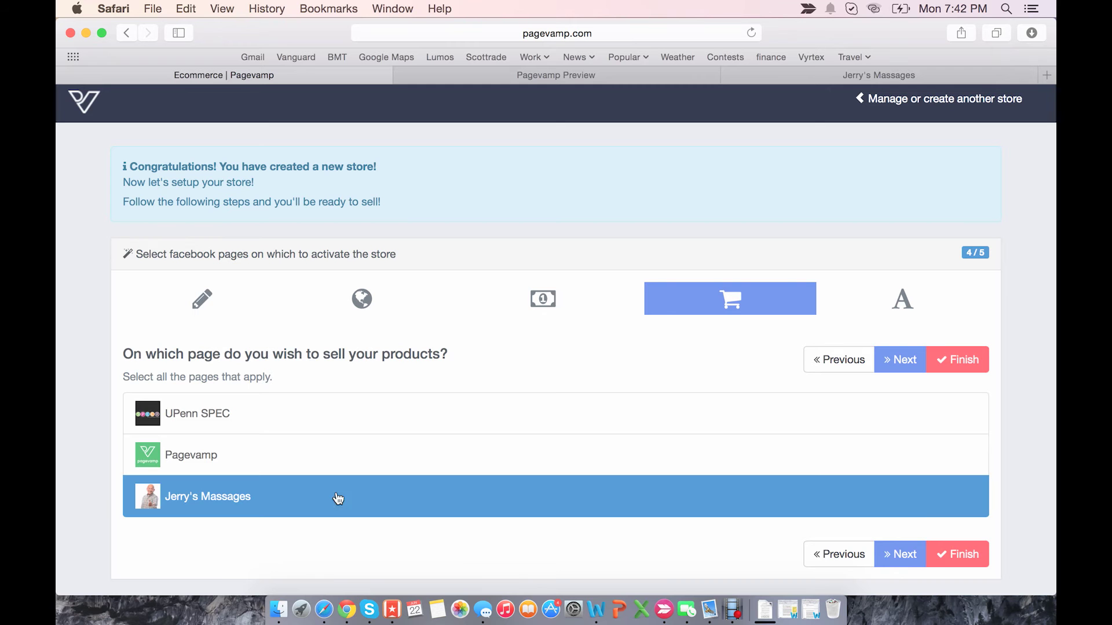
{"action": "left_click", "coordinate": [878, 548]}
- Write the thank-you message 'Thank you so much for shopping with us!!', preview it, and finish setup
{"action": "scroll", "coordinate": [602, 339], "scroll_direction": "down", "scroll_amount": 3}
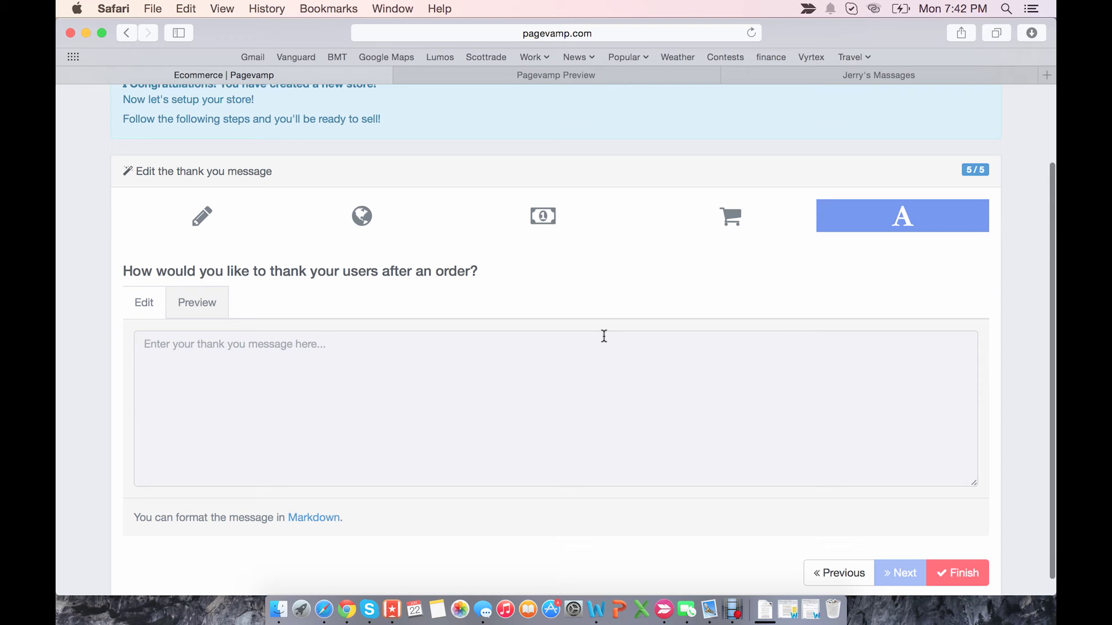
{"action": "left_click", "coordinate": [528, 358]}
{"action": "type", "text": "Tha"}
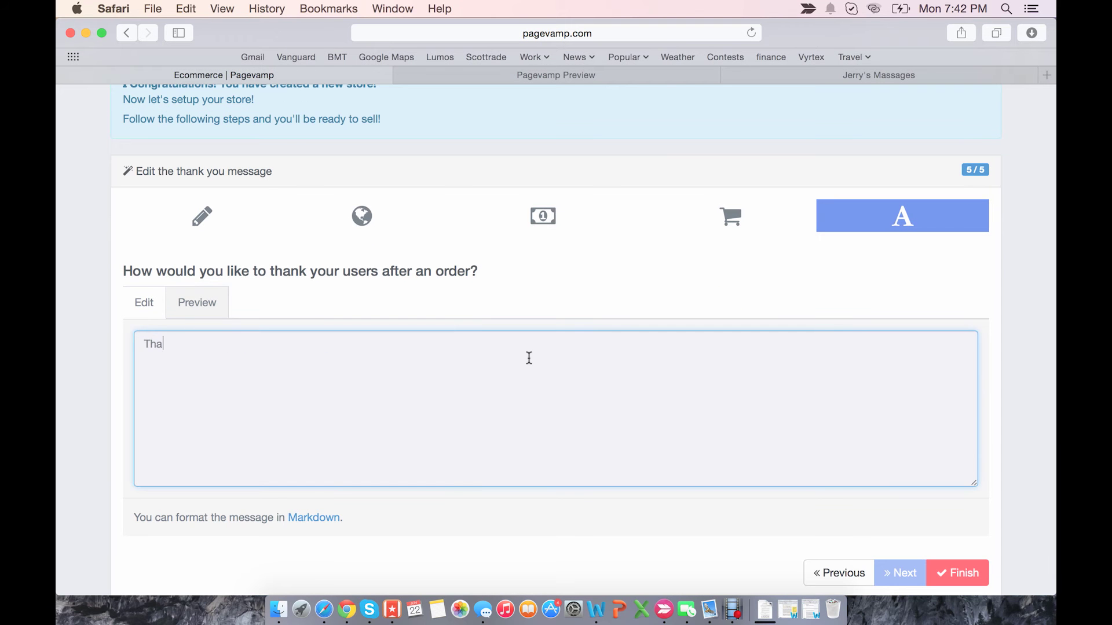
{"action": "type", "text": "nk you so much for shopping with us!!"}
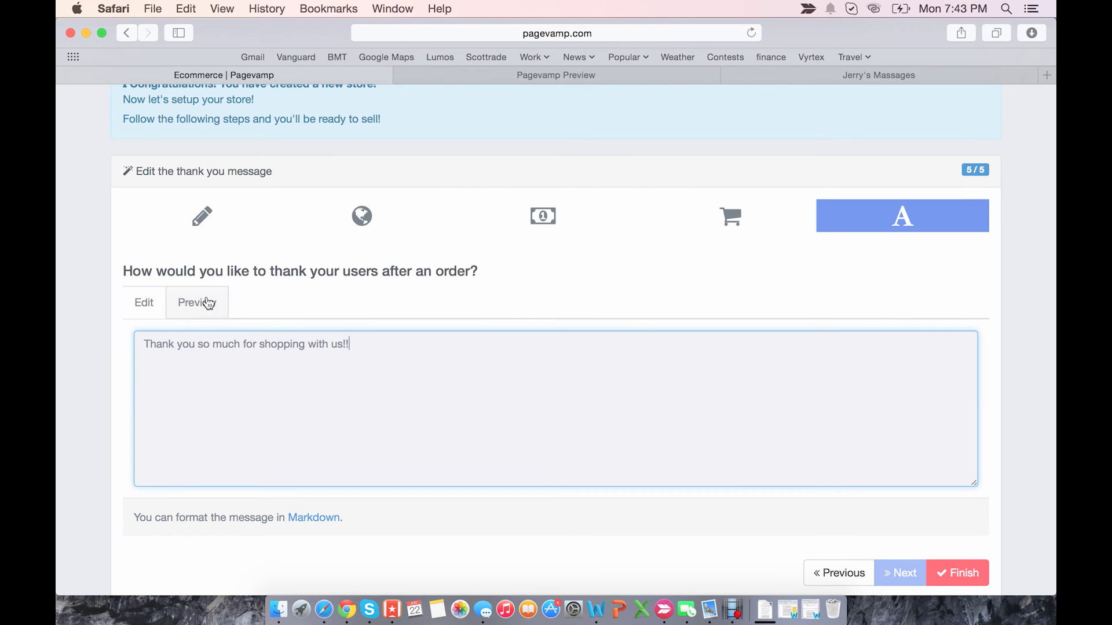
{"action": "left_click", "coordinate": [197, 302]}
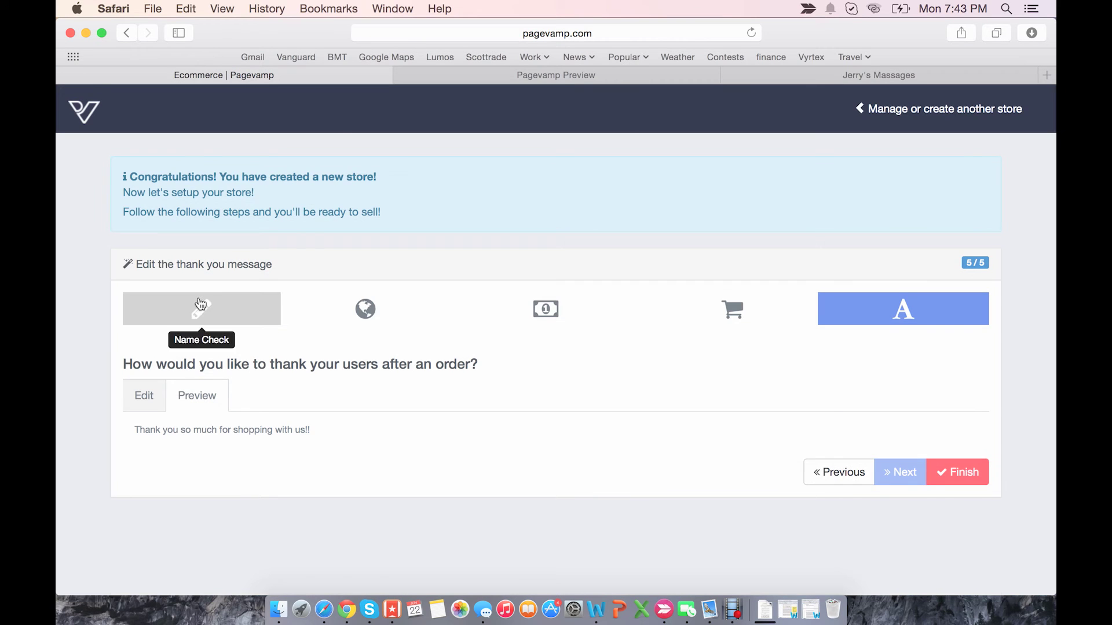
{"action": "left_click", "coordinate": [143, 393]}
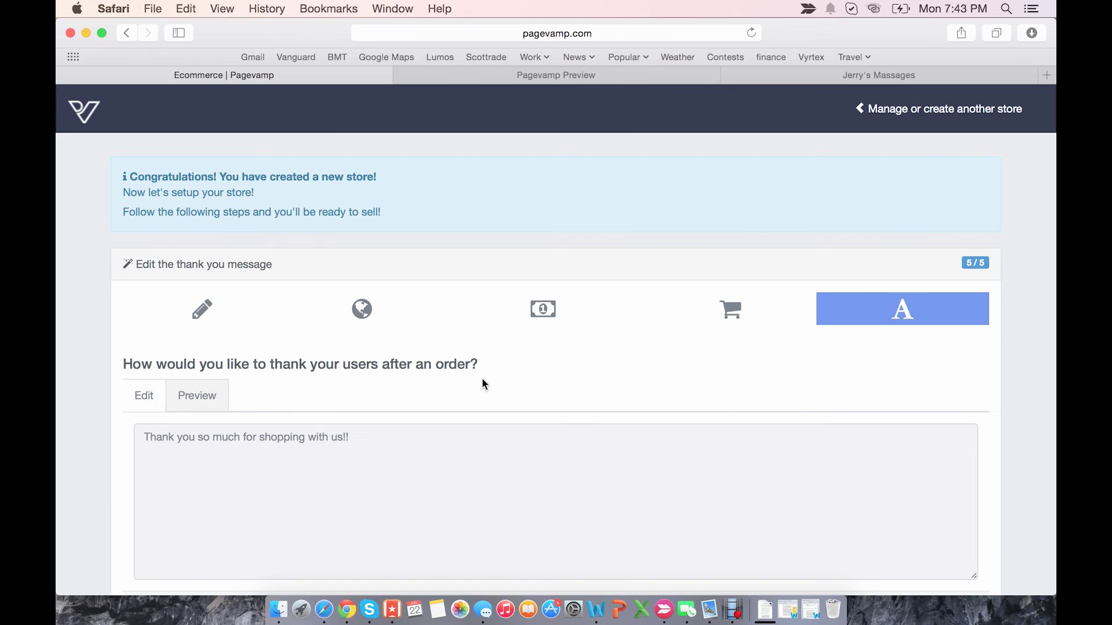
{"action": "scroll", "coordinate": [483, 383], "scroll_direction": "down", "scroll_amount": 1}
{"action": "scroll", "coordinate": [484, 384], "scroll_direction": "down", "scroll_amount": 3}
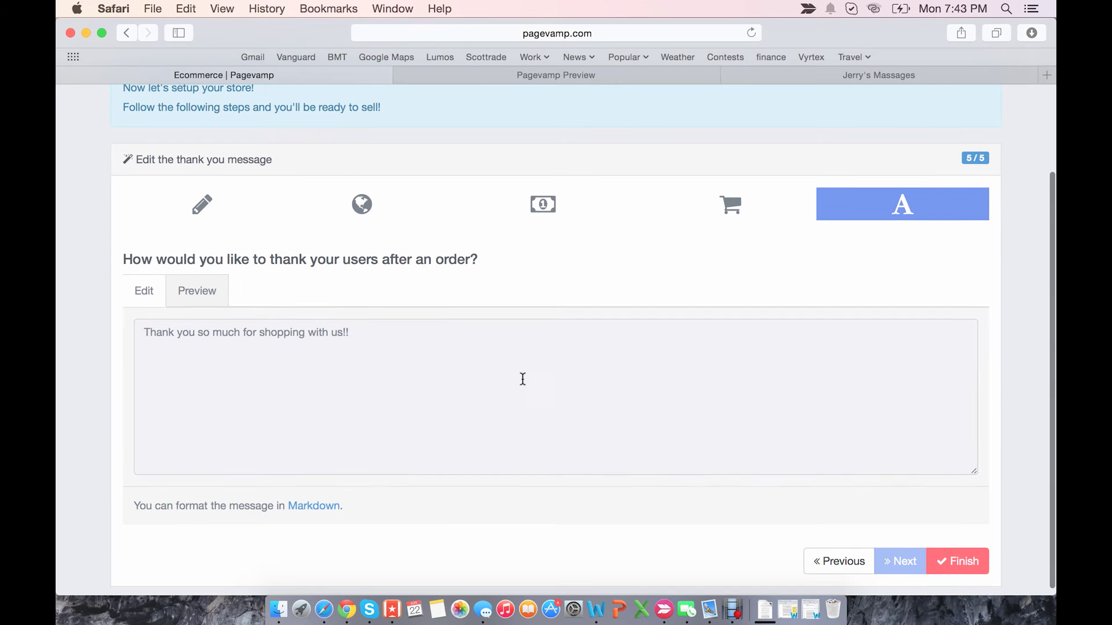
{"action": "left_click", "coordinate": [935, 559]}
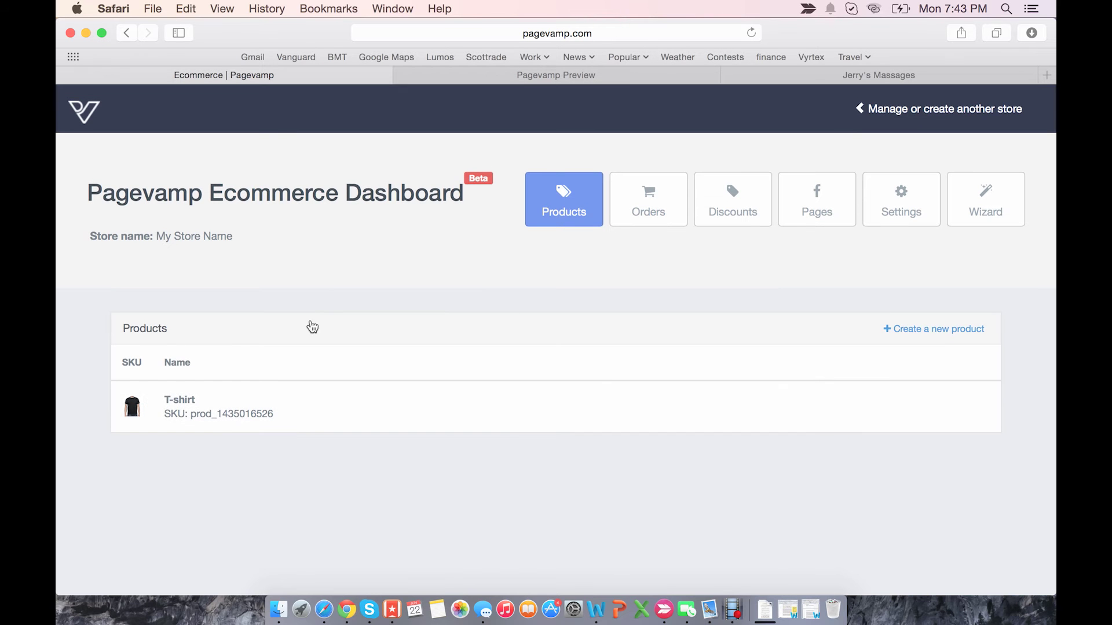
- Start a new product from the Products dashboard that lists the T-shirt
{"action": "left_click", "coordinate": [924, 329]}
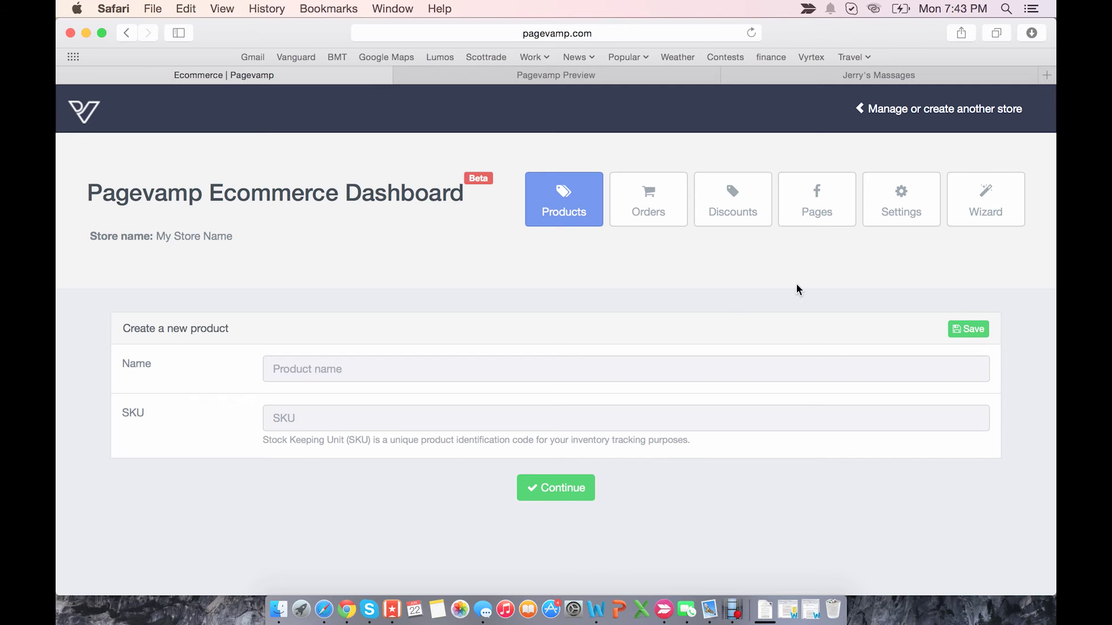
- Add a product named 'Chair' with SKU 12-ag-45
{"action": "left_click", "coordinate": [528, 361]}
{"action": "type", "text": "Chair"}
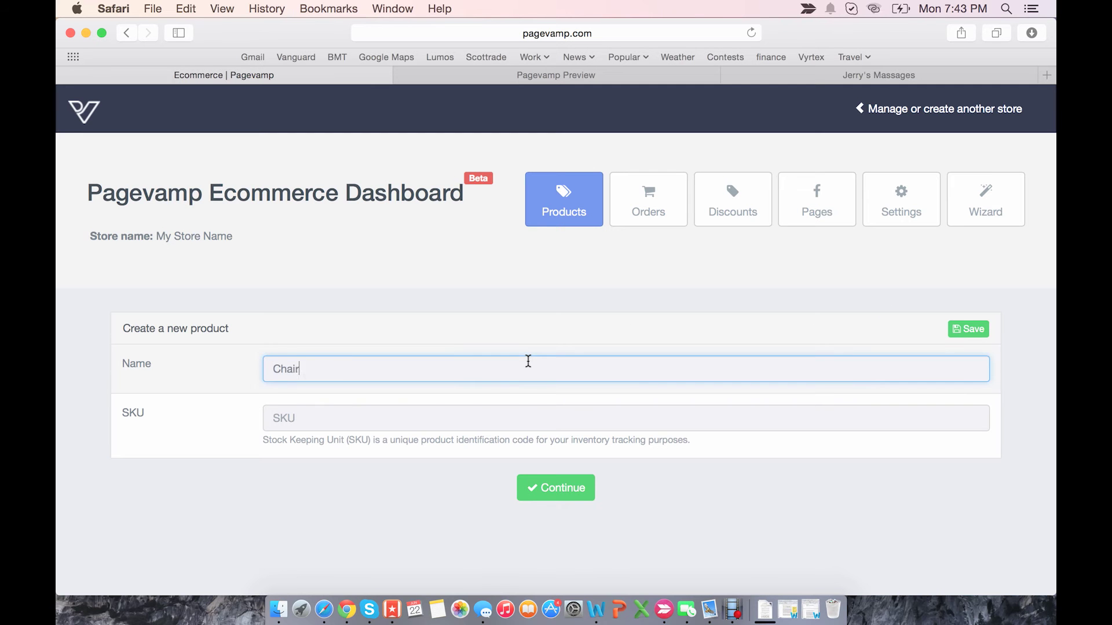
{"action": "left_click", "coordinate": [423, 412]}
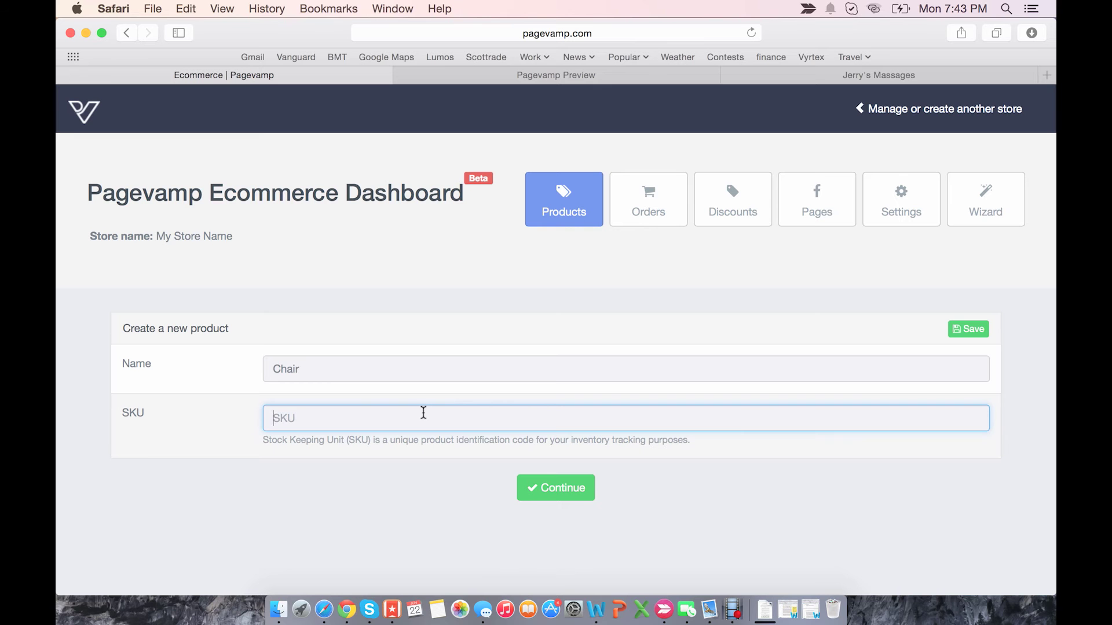
{"action": "type", "text": "12-ag-45"}
{"action": "left_click", "coordinate": [579, 488]}
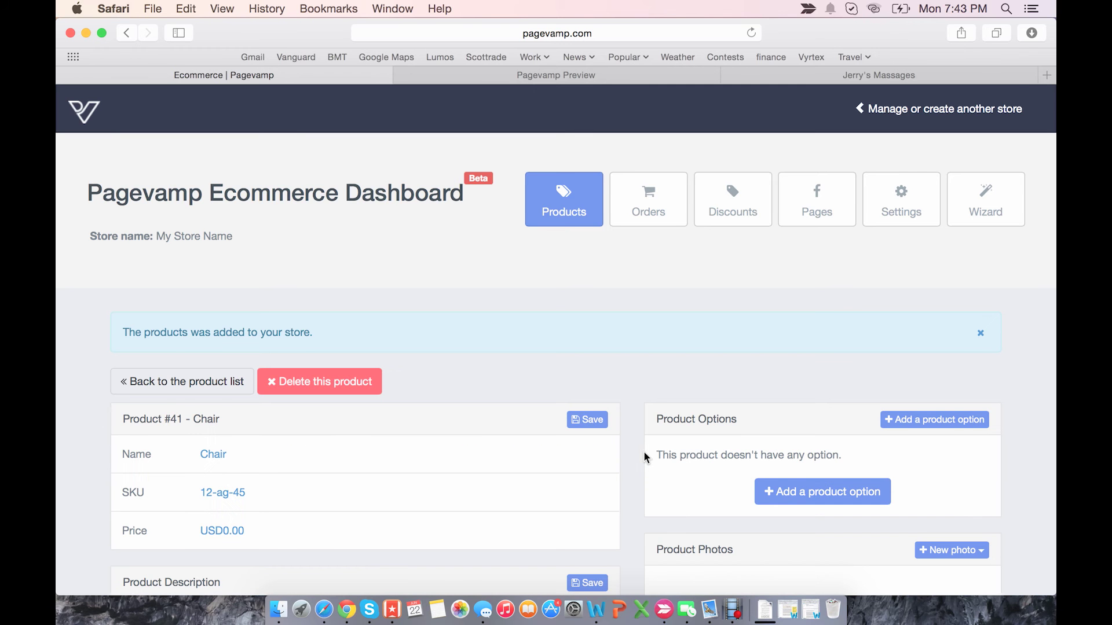
- Change the Chair's price to USD20.00 and save the product
{"action": "scroll", "coordinate": [484, 333], "scroll_direction": "down", "scroll_amount": 2}
{"action": "scroll", "coordinate": [483, 330], "scroll_direction": "down", "scroll_amount": 2}
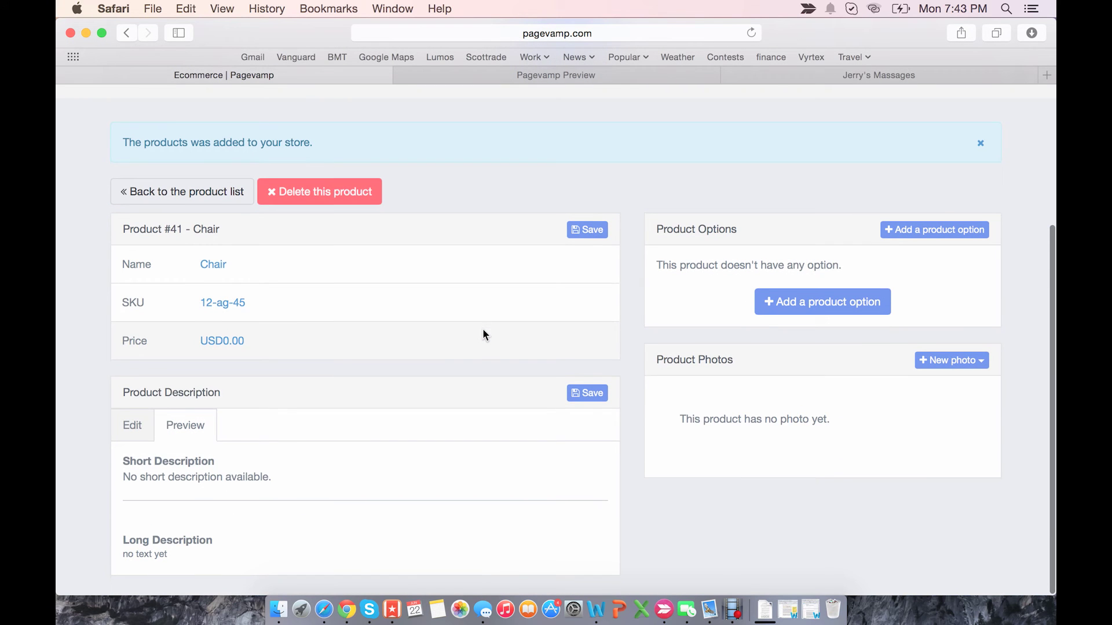
{"action": "left_click", "coordinate": [223, 344]}
{"action": "key", "text": "BackSpace"}
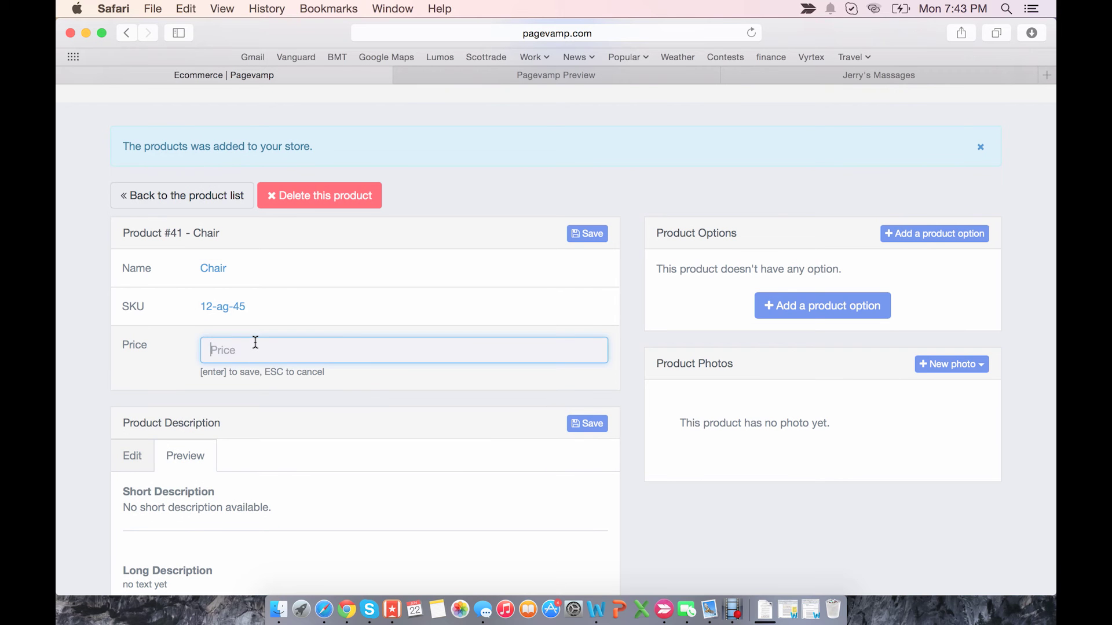
{"action": "type", "text": "80"}
{"action": "key", "text": "Return"}
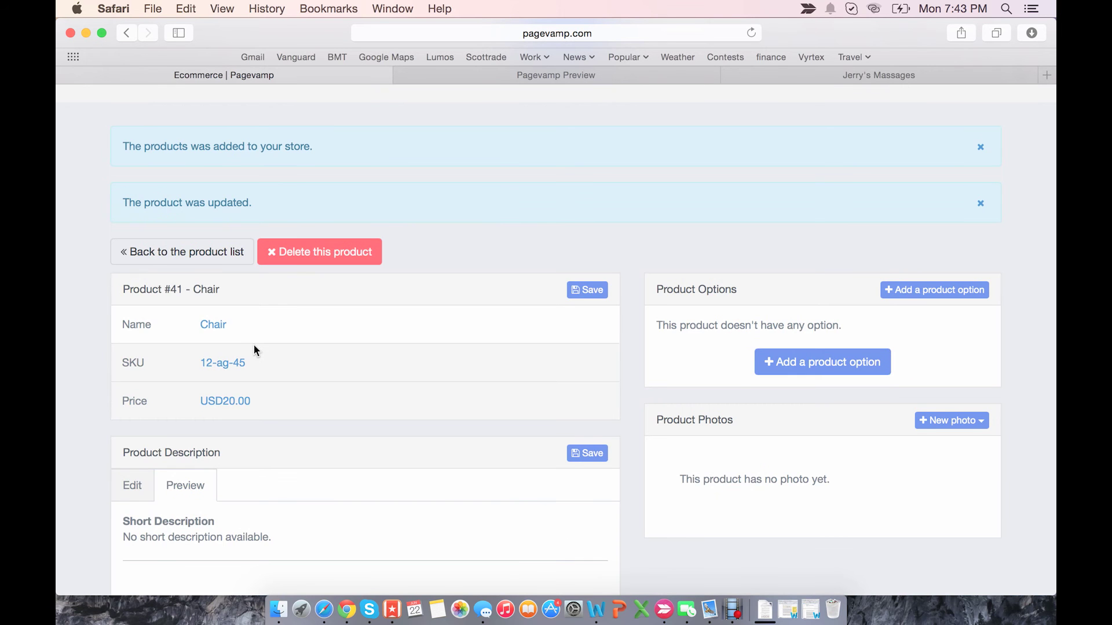
{"action": "scroll", "coordinate": [245, 303], "scroll_direction": "down", "scroll_amount": 3}
{"action": "scroll", "coordinate": [146, 394], "scroll_direction": "up", "scroll_amount": 2}
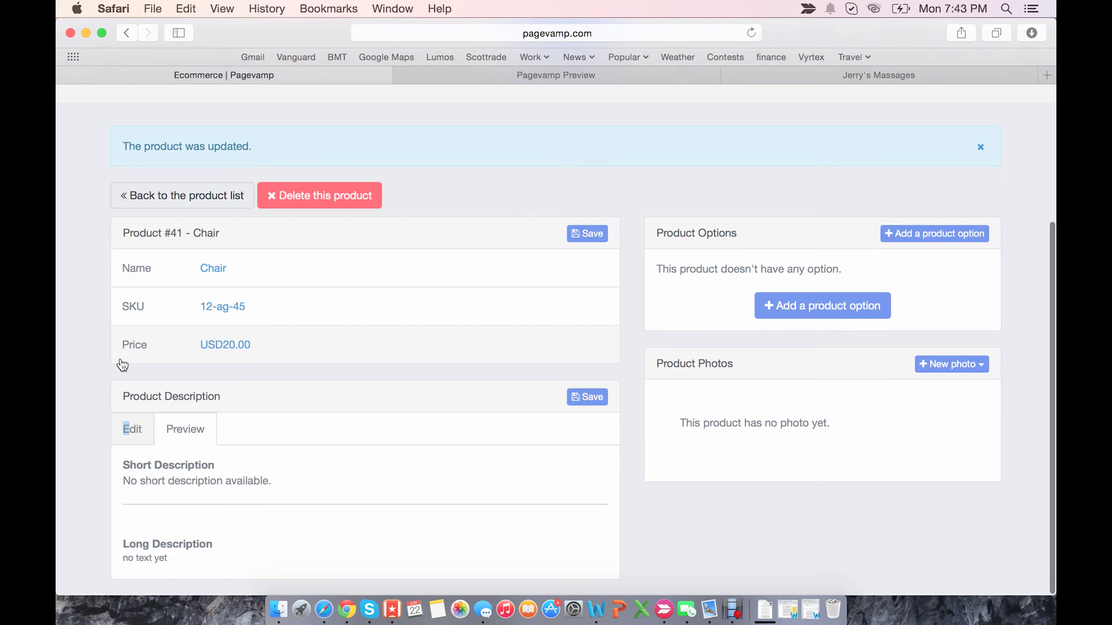
- Enter short description 'Buy this chair!' and long description 'It's a really good chair!', then save
{"action": "left_click", "coordinate": [136, 427]}
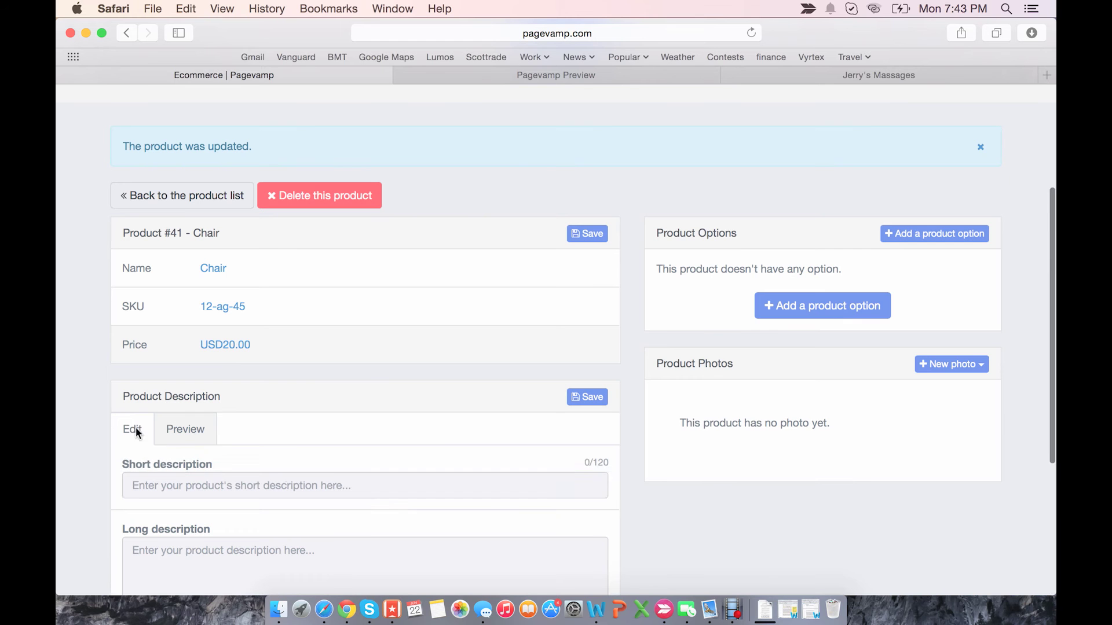
{"action": "left_click", "coordinate": [167, 478]}
{"action": "type", "text": "B"}
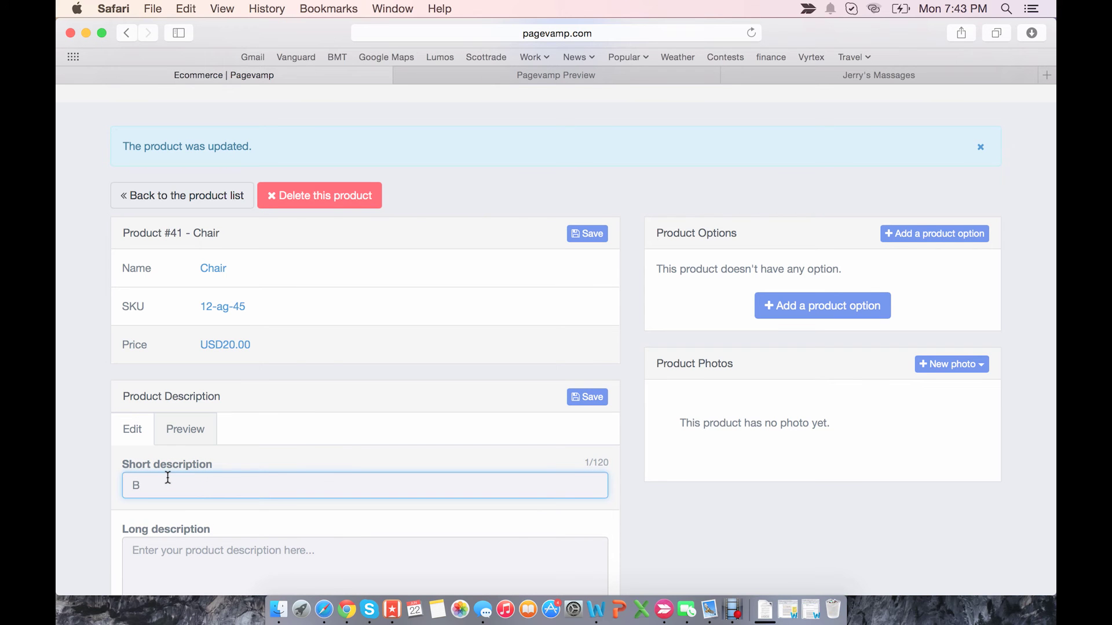
{"action": "type", "text": "uy this chair!"}
{"action": "key", "text": "Tab"}
{"action": "type", "text": "It's a reallly"}
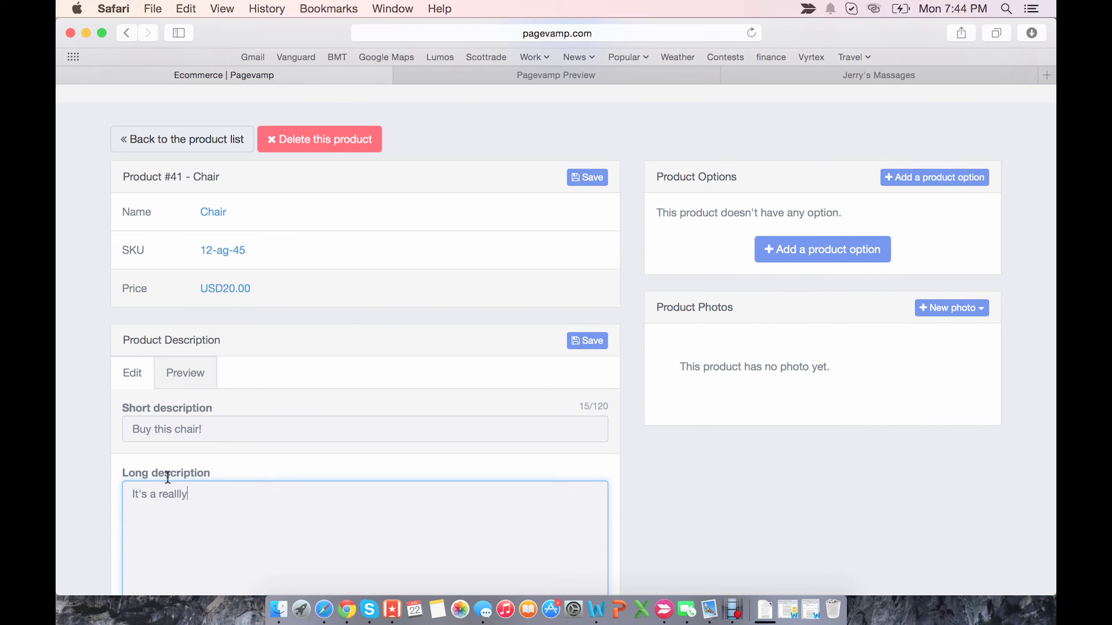
{"action": "key", "text": "BackSpace"}
{"action": "key", "text": "BackSpace"}
{"action": "type", "text": "y good chair!"}
{"action": "left_click", "coordinate": [588, 342]}
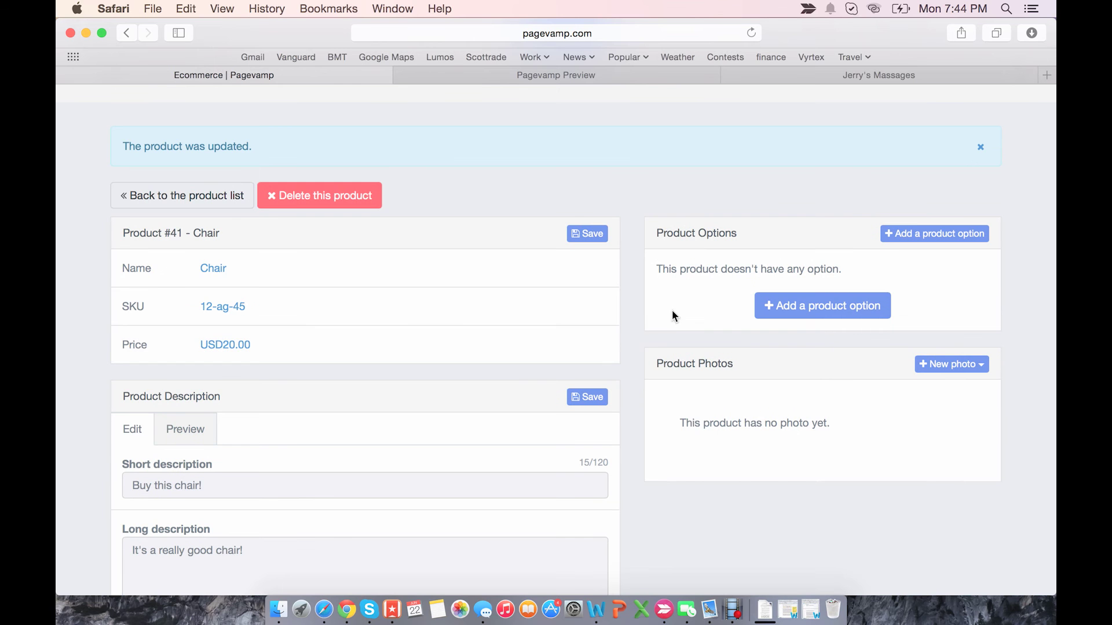
{"action": "scroll", "coordinate": [698, 229], "scroll_direction": "down", "scroll_amount": 3}
{"action": "scroll", "coordinate": [697, 235], "scroll_direction": "up", "scroll_amount": 4}
{"action": "scroll", "coordinate": [696, 238], "scroll_direction": "up", "scroll_amount": 3}
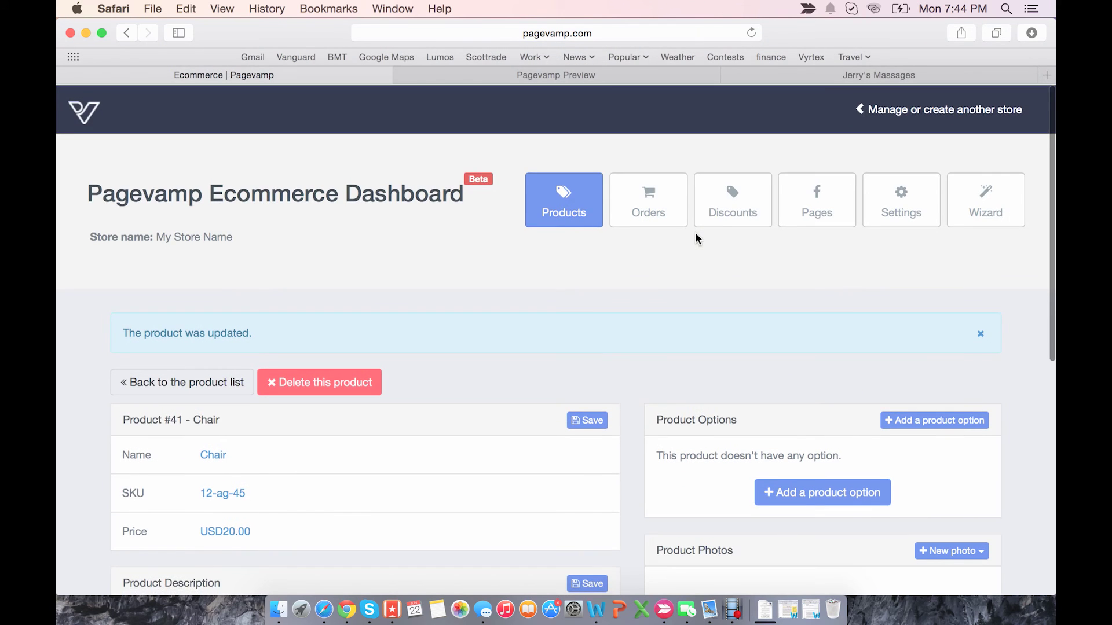
{"action": "scroll", "coordinate": [696, 238], "scroll_direction": "down", "scroll_amount": 2}
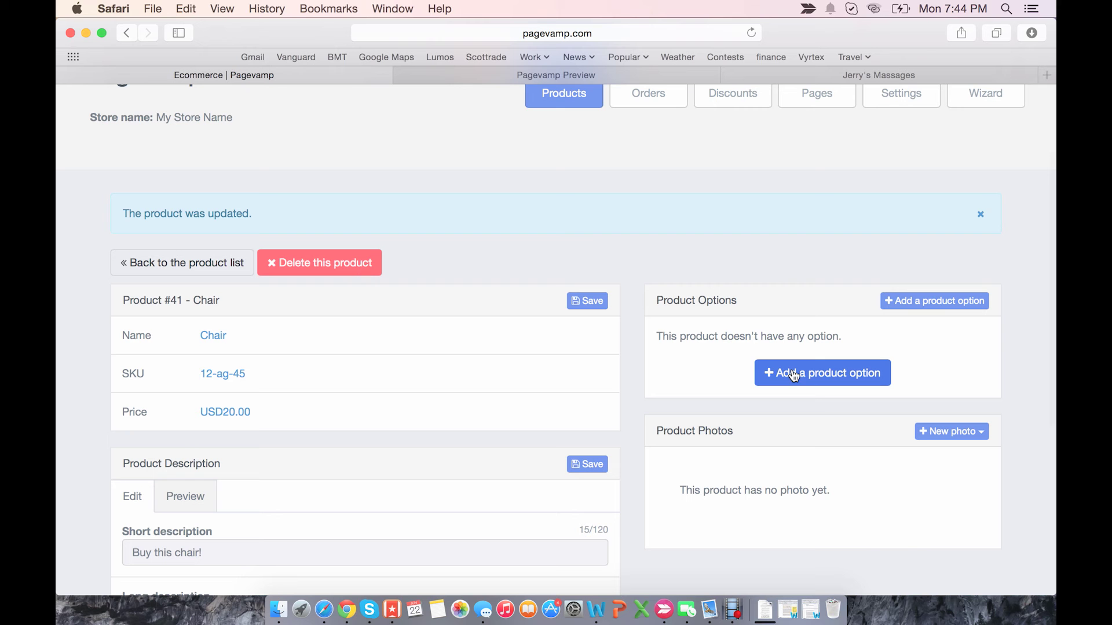
- Create a Color option on the Chair with a first value Blue at no extra cost
{"action": "left_click", "coordinate": [833, 375]}
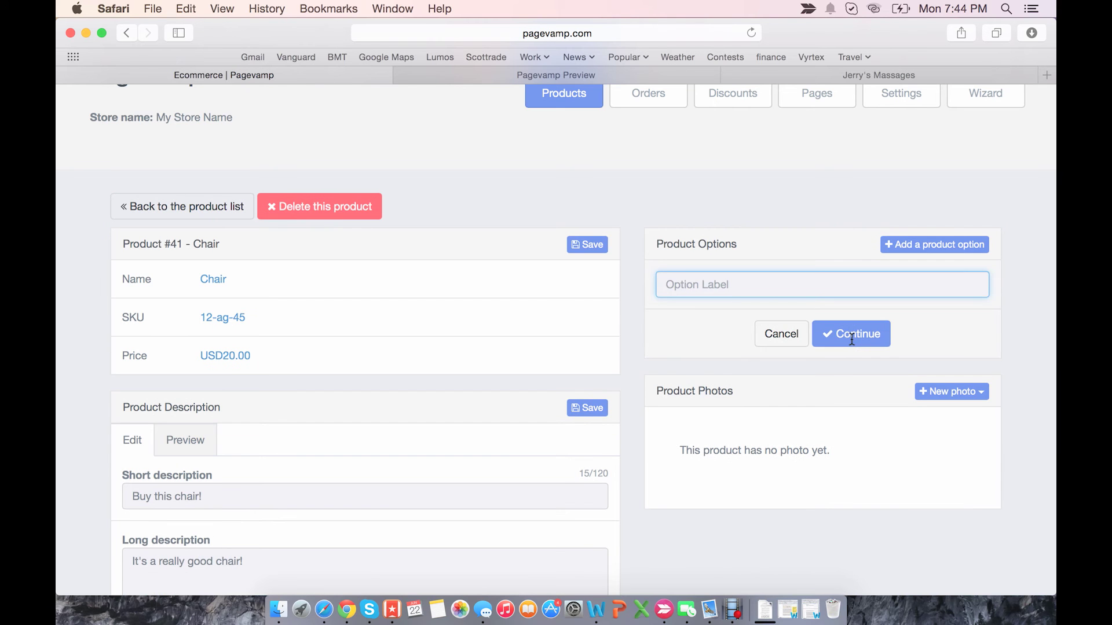
{"action": "type", "text": "Color"}
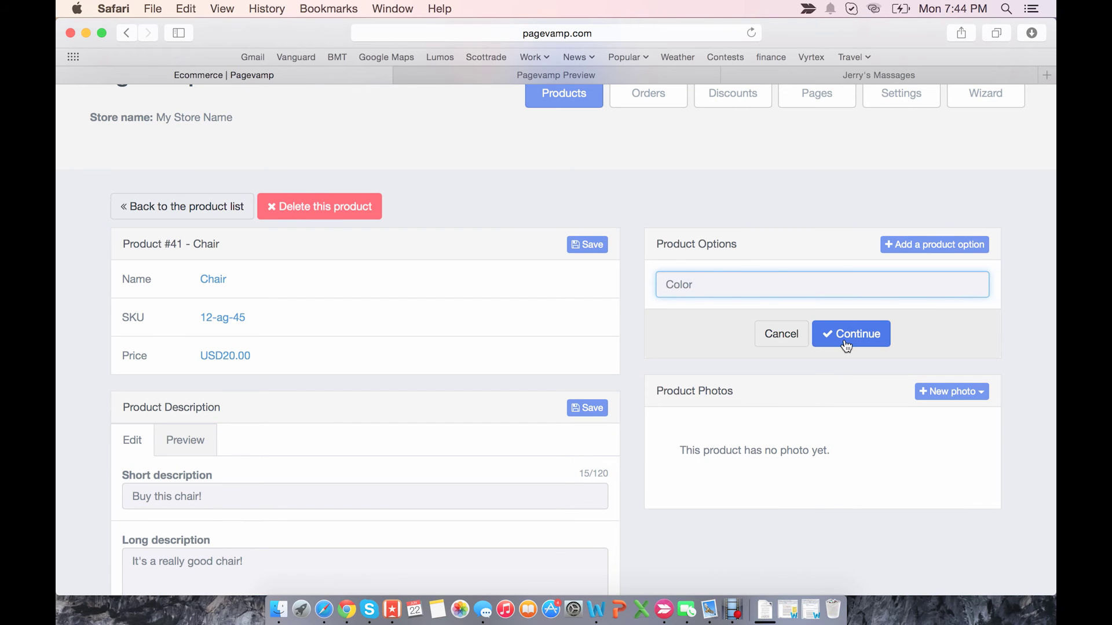
{"action": "left_click", "coordinate": [869, 341]}
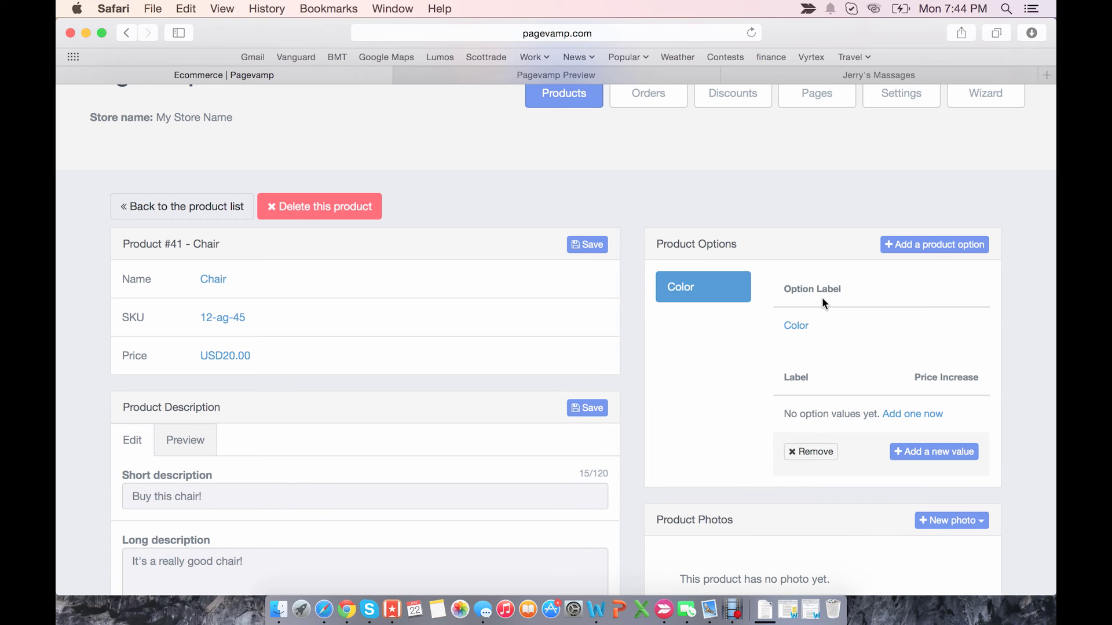
{"action": "left_click", "coordinate": [920, 412]}
{"action": "left_click", "coordinate": [798, 429]}
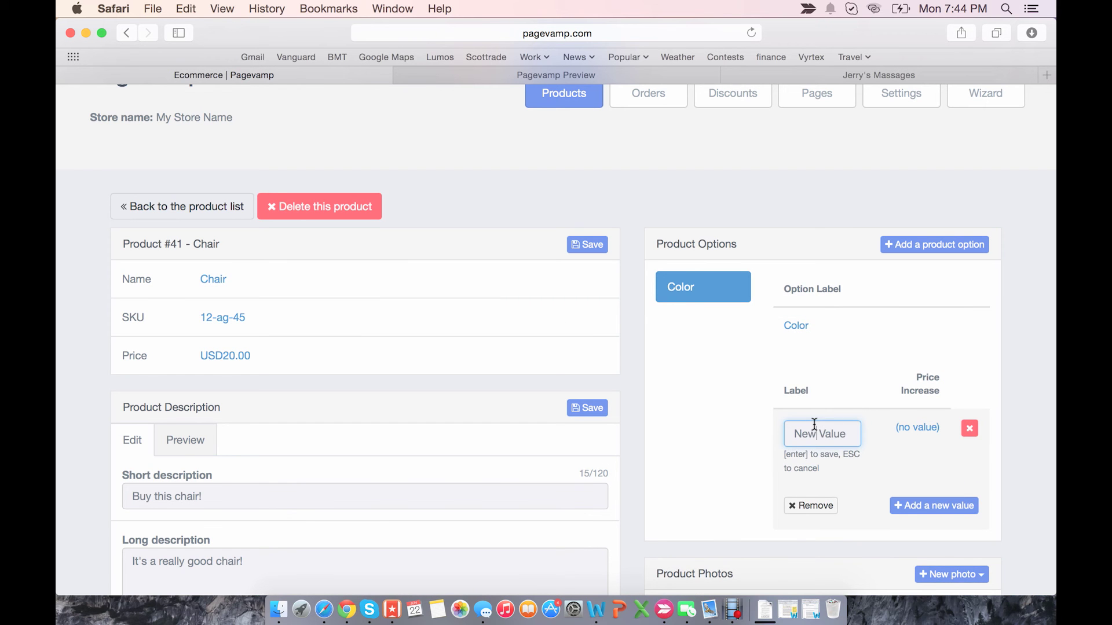
{"action": "left_click_drag", "start_coordinate": [848, 428], "coordinate": [759, 425]}
{"action": "type", "text": "Blue"}
{"action": "left_click", "coordinate": [912, 428]}
{"action": "left_click", "coordinate": [905, 429]}
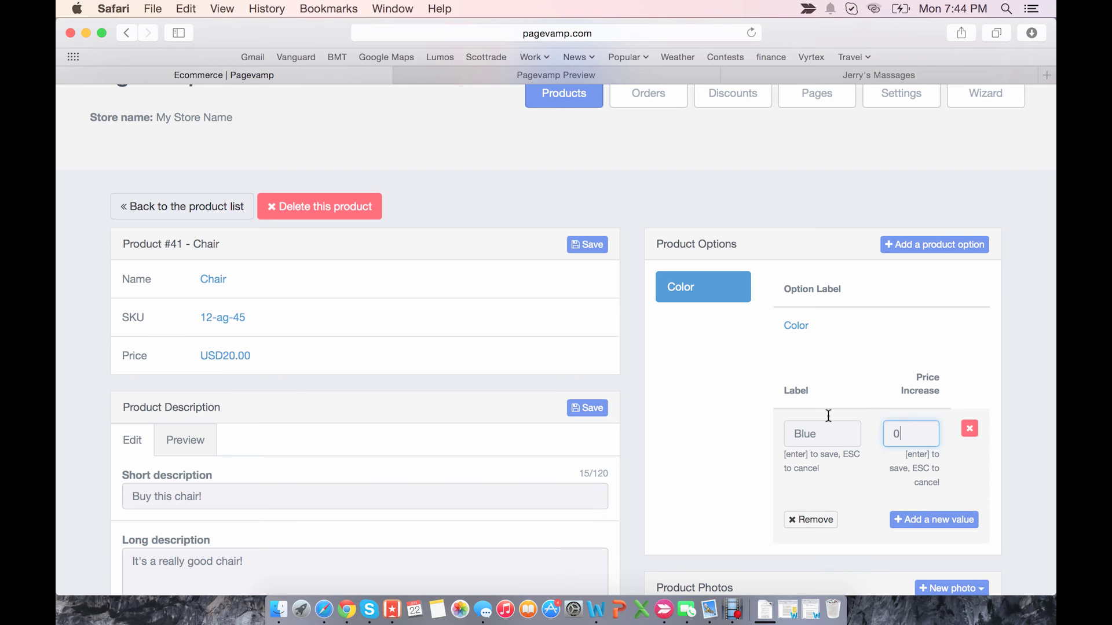
- Add the Color value Gold with a price increase of 5 and save
{"action": "left_click", "coordinate": [912, 519]}
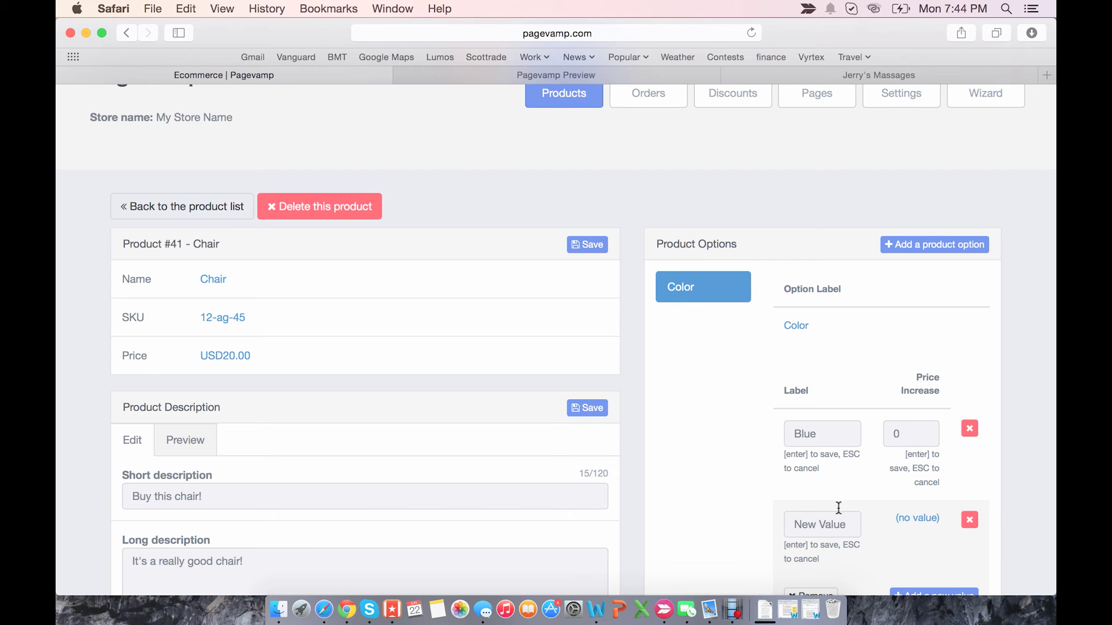
{"action": "type", "text": "Gold"}
{"action": "left_click", "coordinate": [897, 519]}
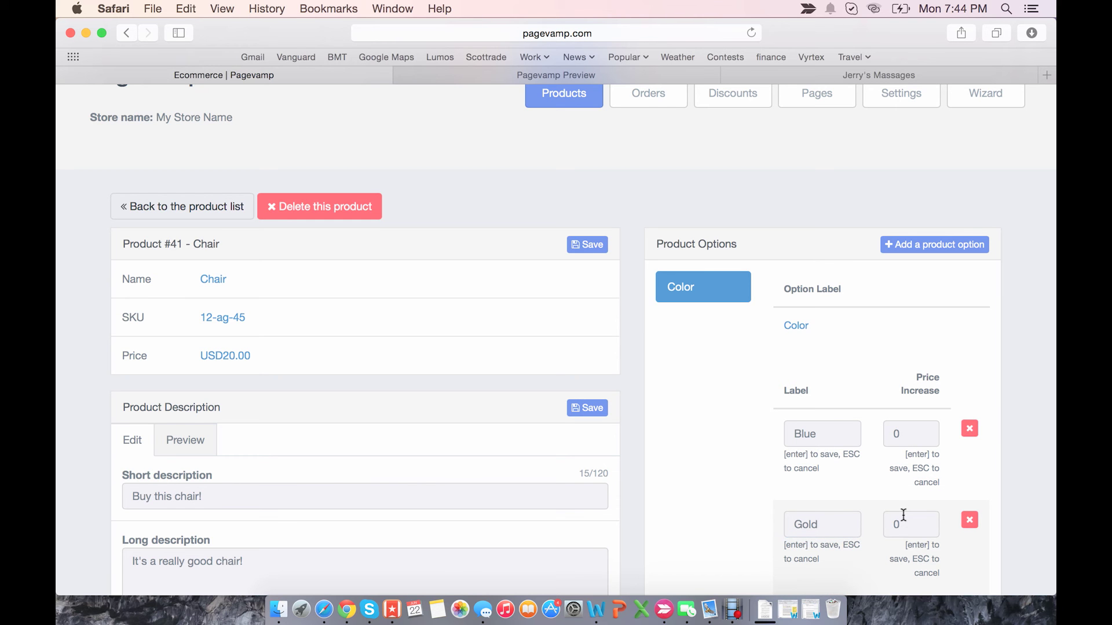
{"action": "type", "text": "5"}
{"action": "scroll", "coordinate": [905, 296], "scroll_direction": "down", "scroll_amount": 3}
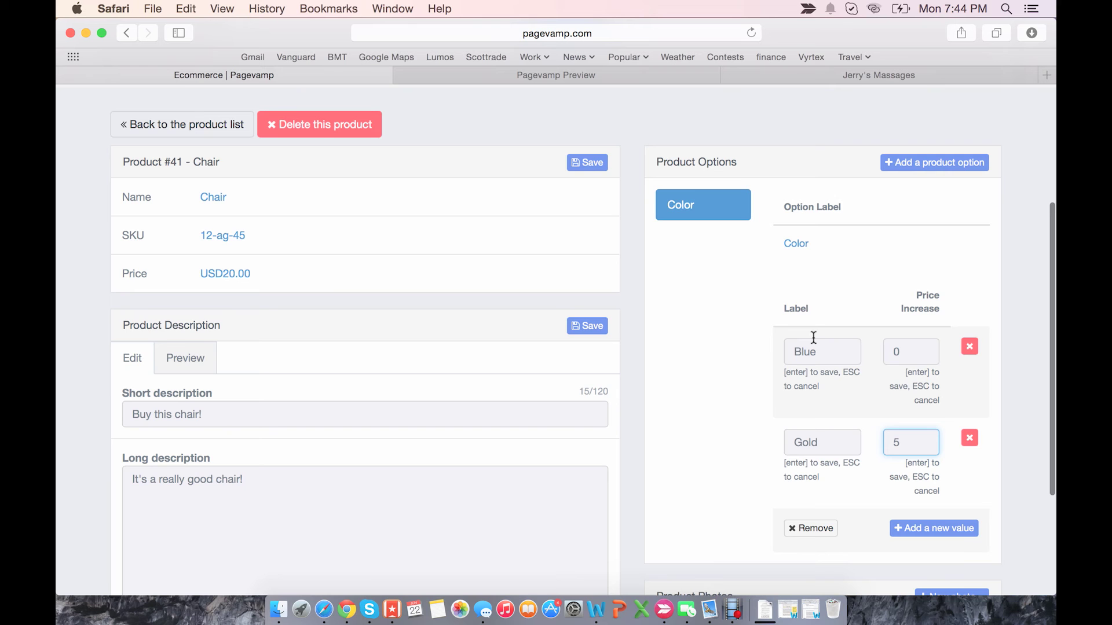
{"action": "key", "text": "Return"}
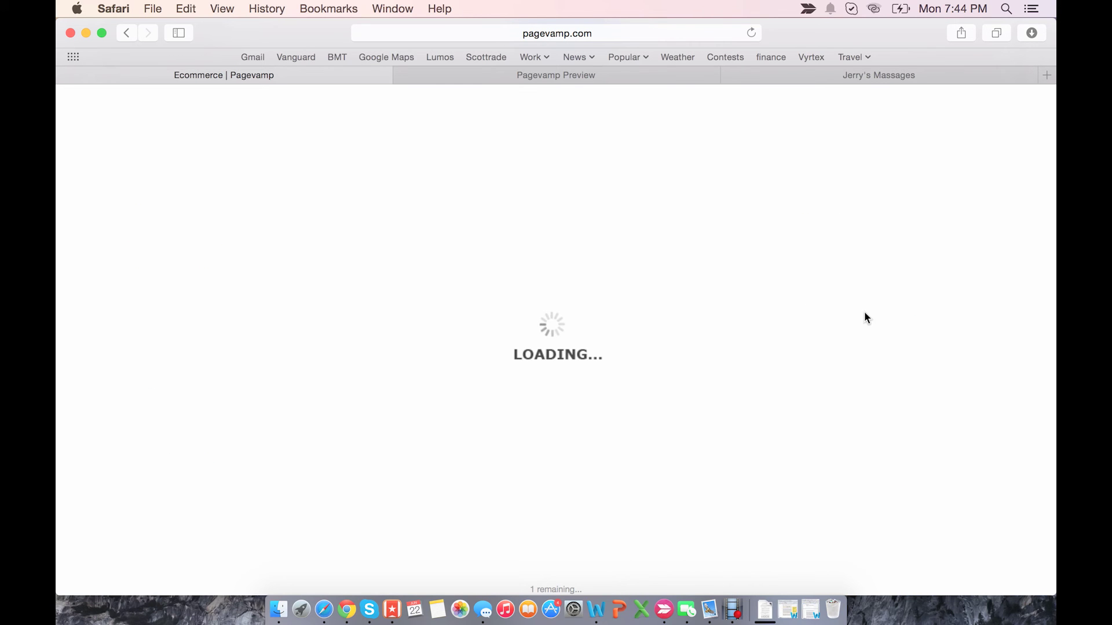
- Upload chair.jpg from the Downloads folder as the Chair's product photo
{"action": "scroll", "coordinate": [818, 307], "scroll_direction": "down", "scroll_amount": 1}
{"action": "scroll", "coordinate": [818, 307], "scroll_direction": "down", "scroll_amount": 5}
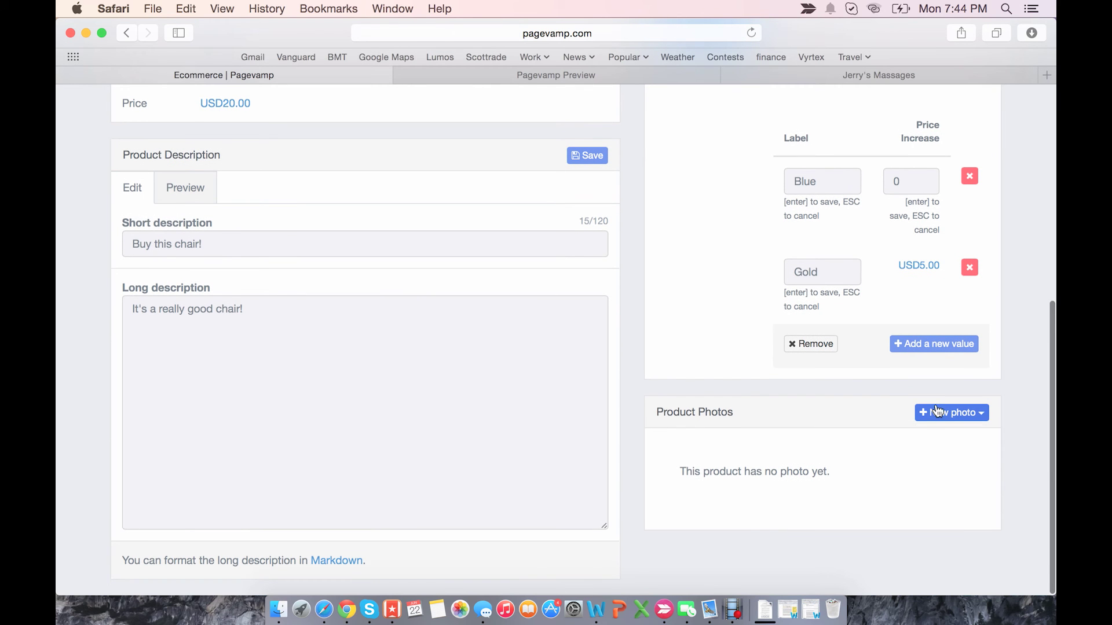
{"action": "left_click", "coordinate": [937, 411]}
{"action": "left_click", "coordinate": [939, 436]}
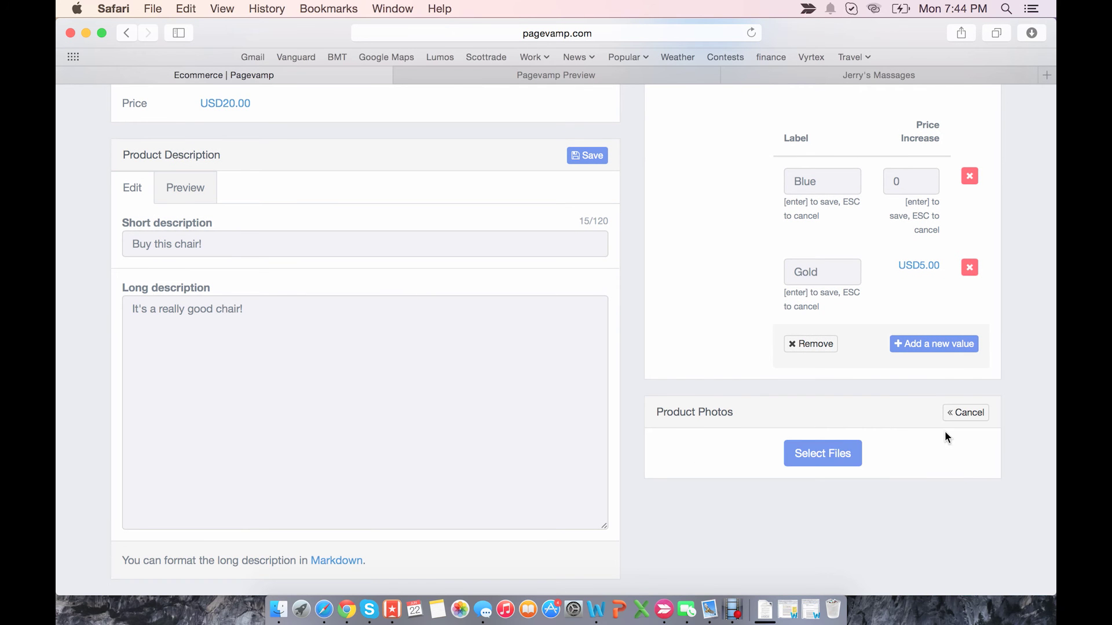
{"action": "left_click", "coordinate": [826, 456]}
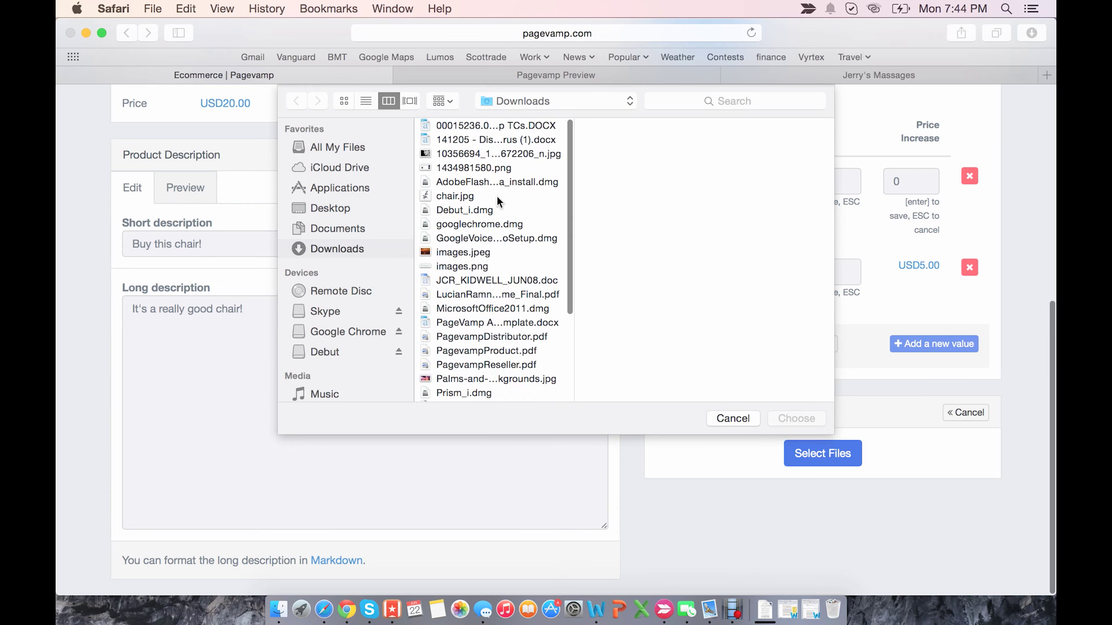
{"action": "double_click", "coordinate": [444, 195]}
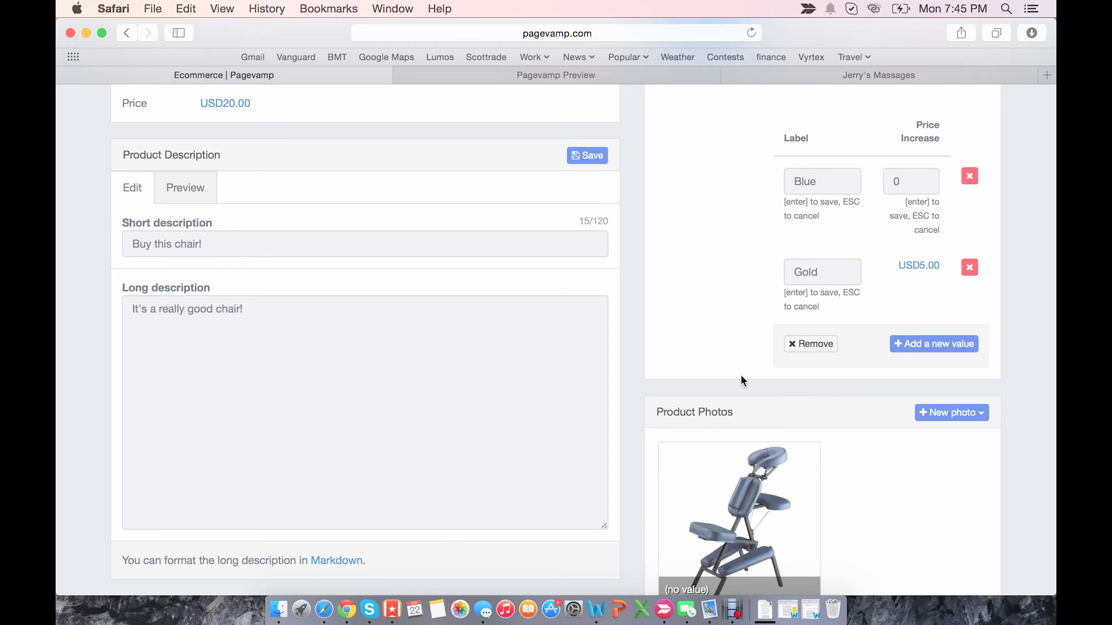
{"action": "scroll", "coordinate": [740, 381], "scroll_direction": "down", "scroll_amount": 2}
{"action": "scroll", "coordinate": [740, 380], "scroll_direction": "up", "scroll_amount": 10}
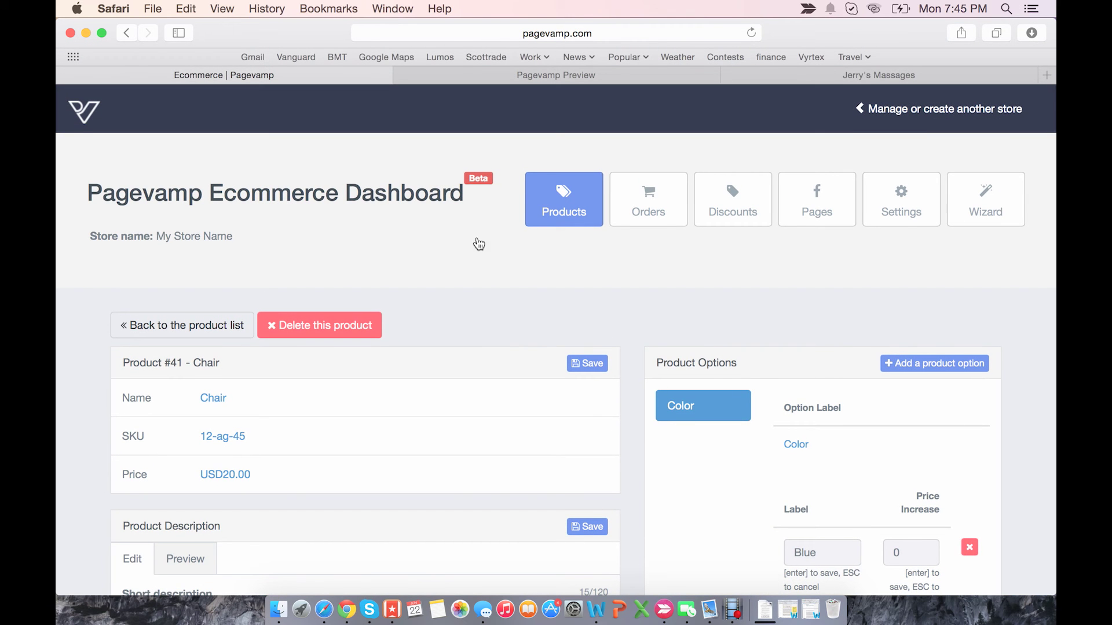
{"action": "scroll", "coordinate": [435, 261], "scroll_direction": "down", "scroll_amount": 8}
- Create a 20% off discount code described 'For first users' at 20 percent
{"action": "scroll", "coordinate": [435, 259], "scroll_direction": "up", "scroll_amount": 8}
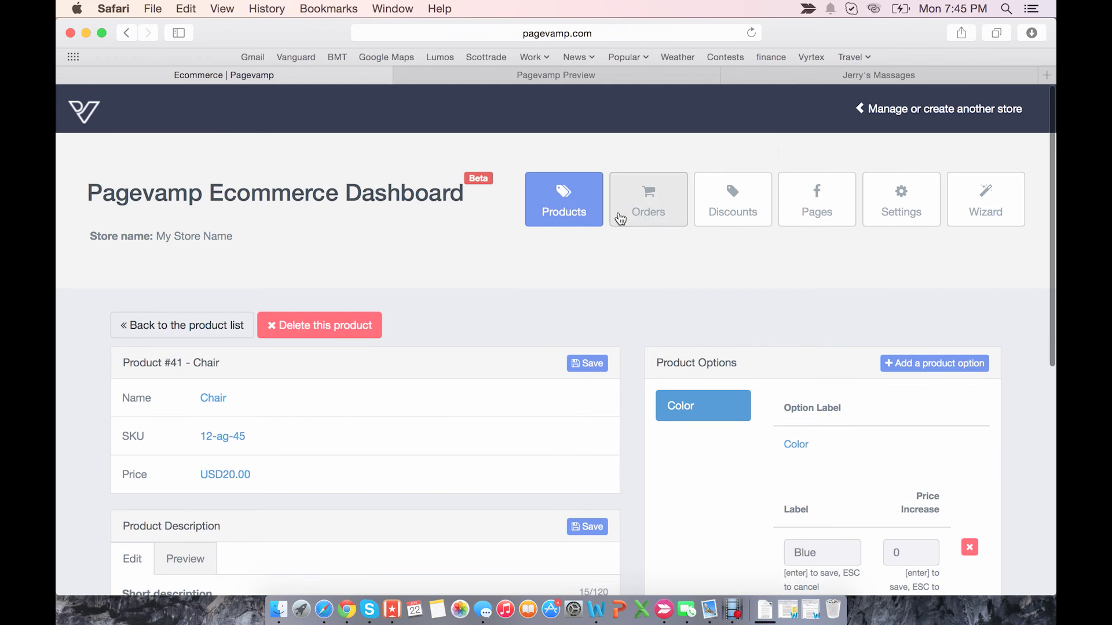
{"action": "left_click", "coordinate": [668, 202]}
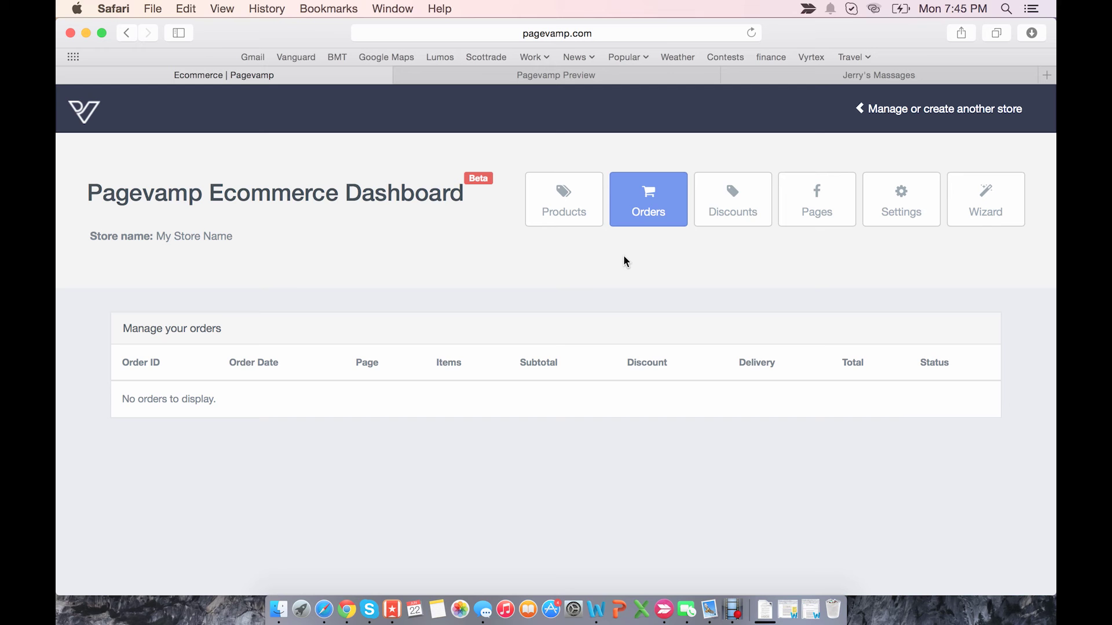
{"action": "left_click", "coordinate": [709, 209]}
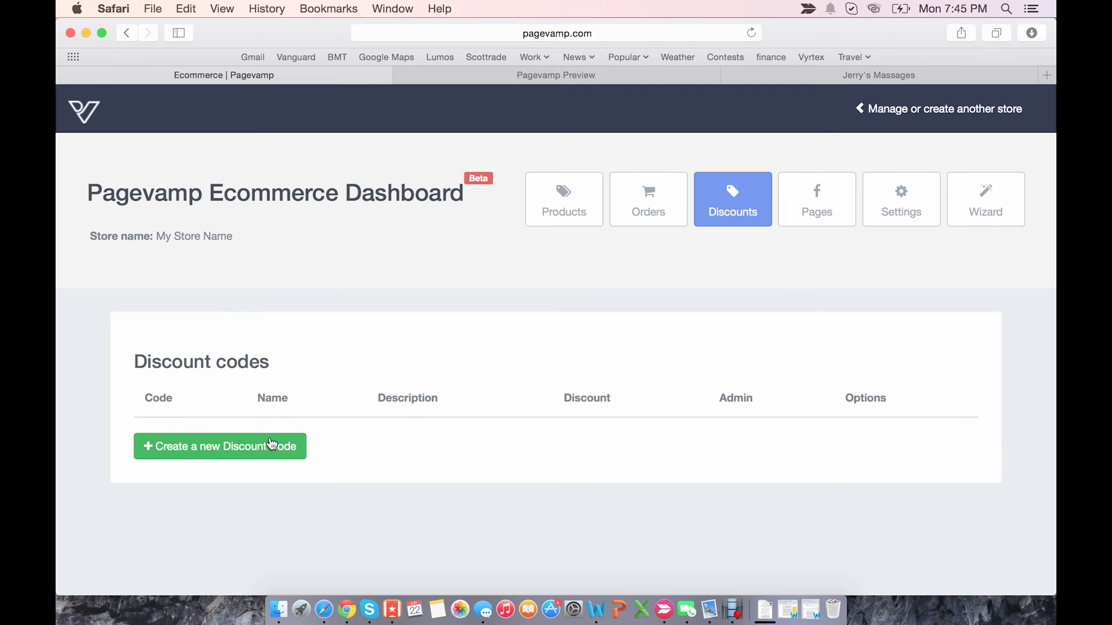
{"action": "left_click", "coordinate": [271, 444]}
{"action": "left_click", "coordinate": [335, 400]}
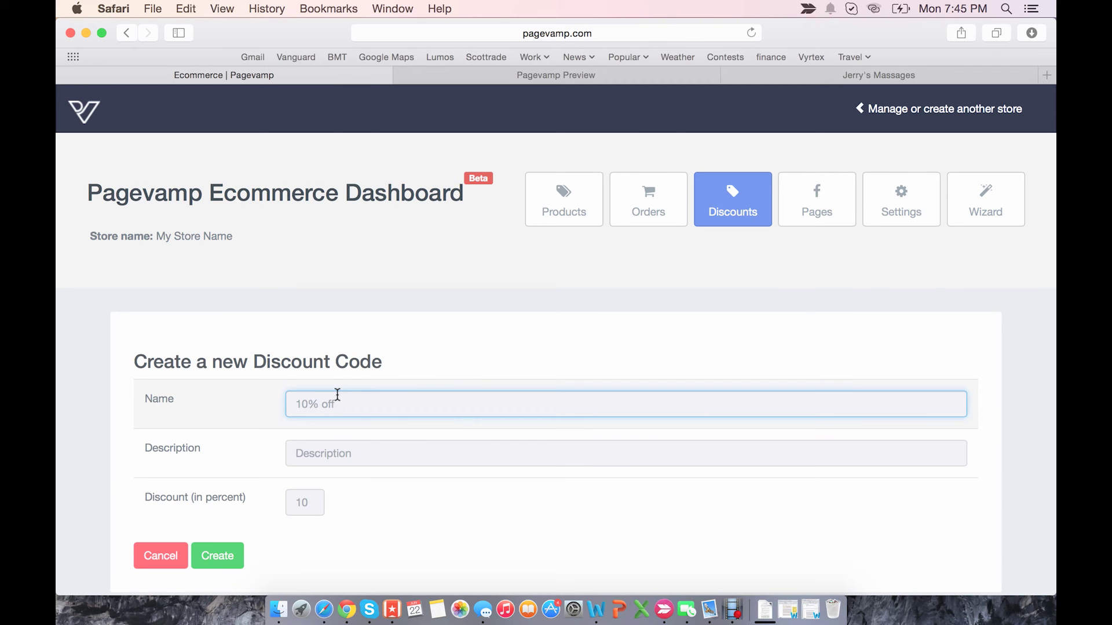
{"action": "type", "text": "2"}
{"action": "left_click", "coordinate": [296, 439]}
{"action": "type", "text": "For first "}
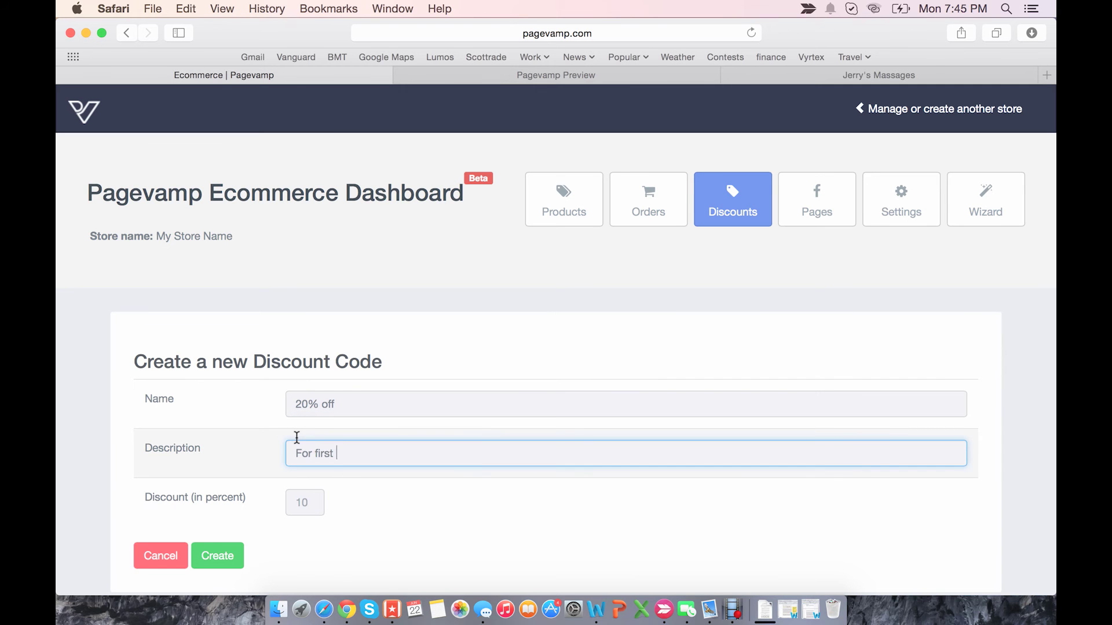
{"action": "type", "text": "users"}
{"action": "left_click", "coordinate": [305, 502]}
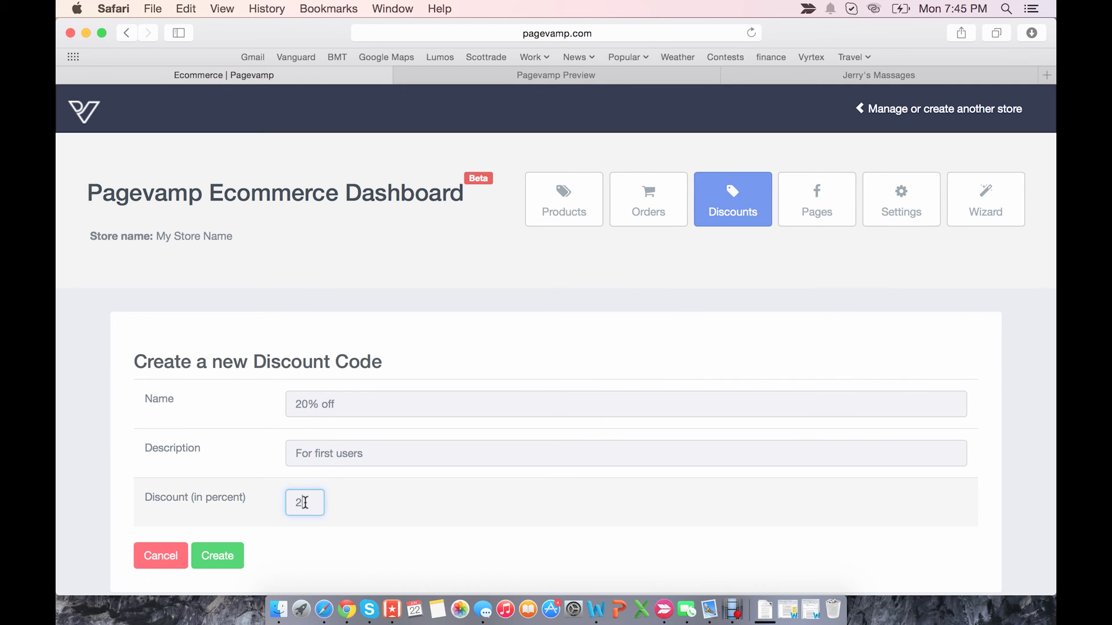
{"action": "type", "text": "20"}
{"action": "left_click", "coordinate": [215, 555]}
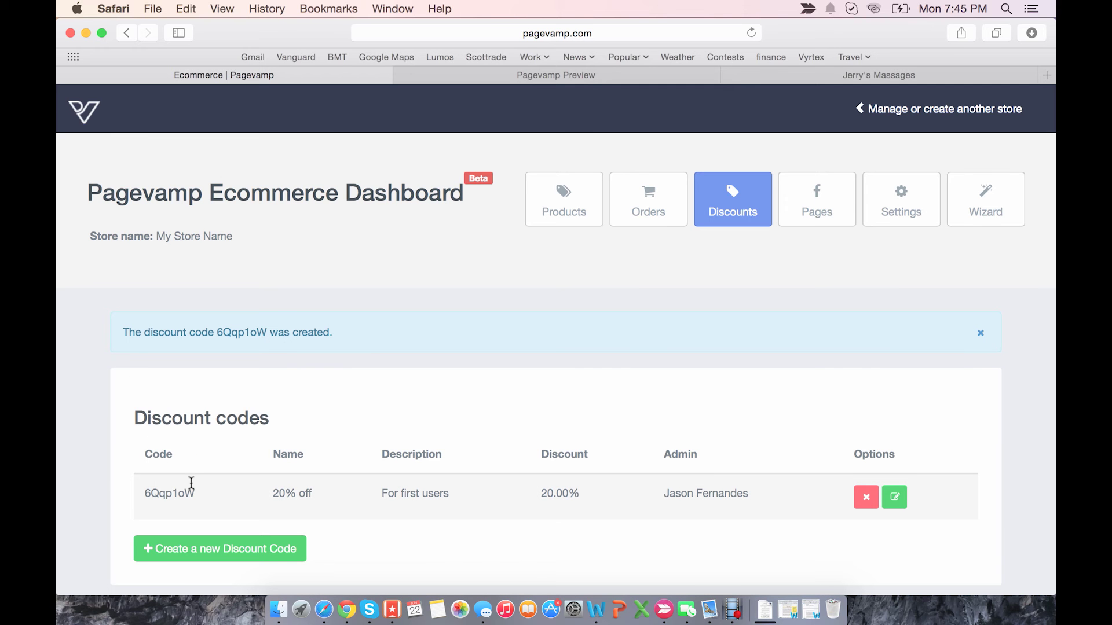
{"action": "left_click_drag", "start_coordinate": [193, 491], "coordinate": [145, 491]}
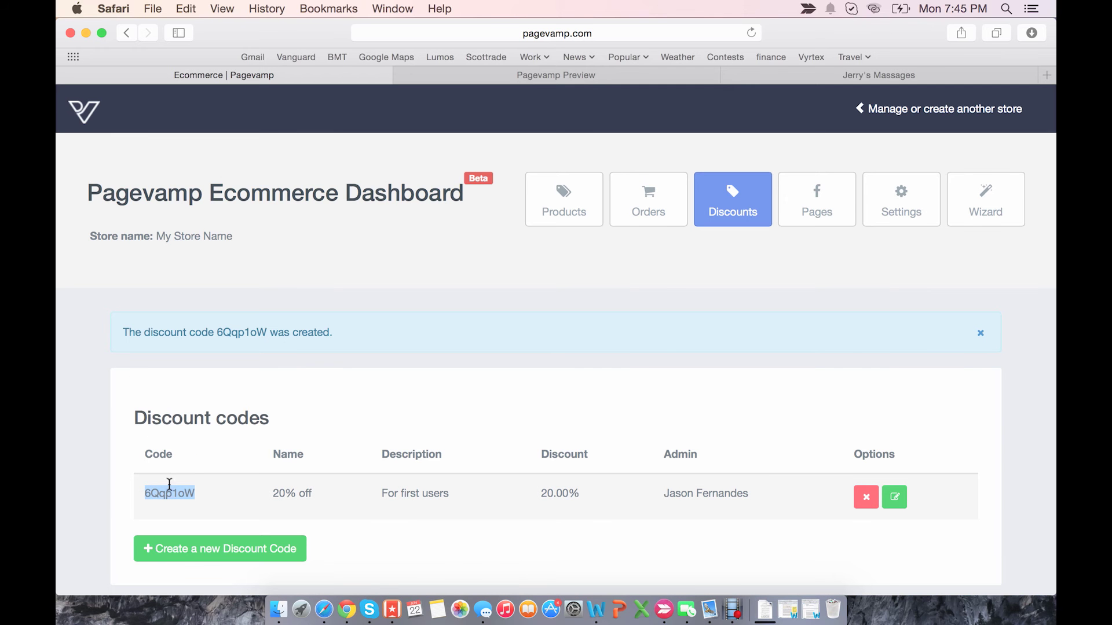
{"action": "right_click", "coordinate": [175, 486]}
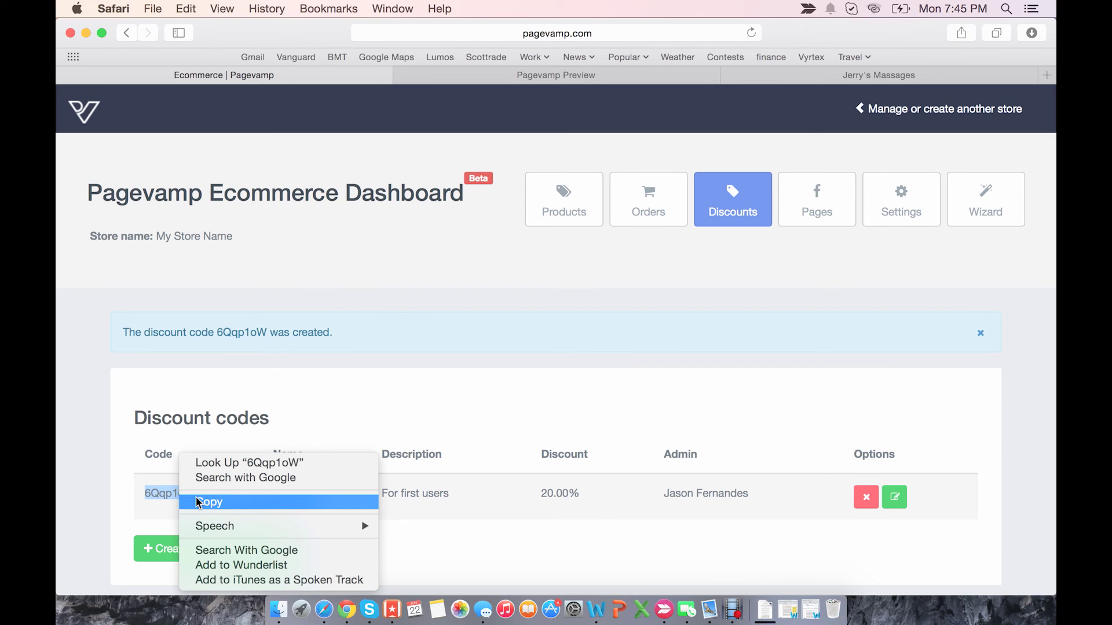
{"action": "left_click", "coordinate": [197, 500]}
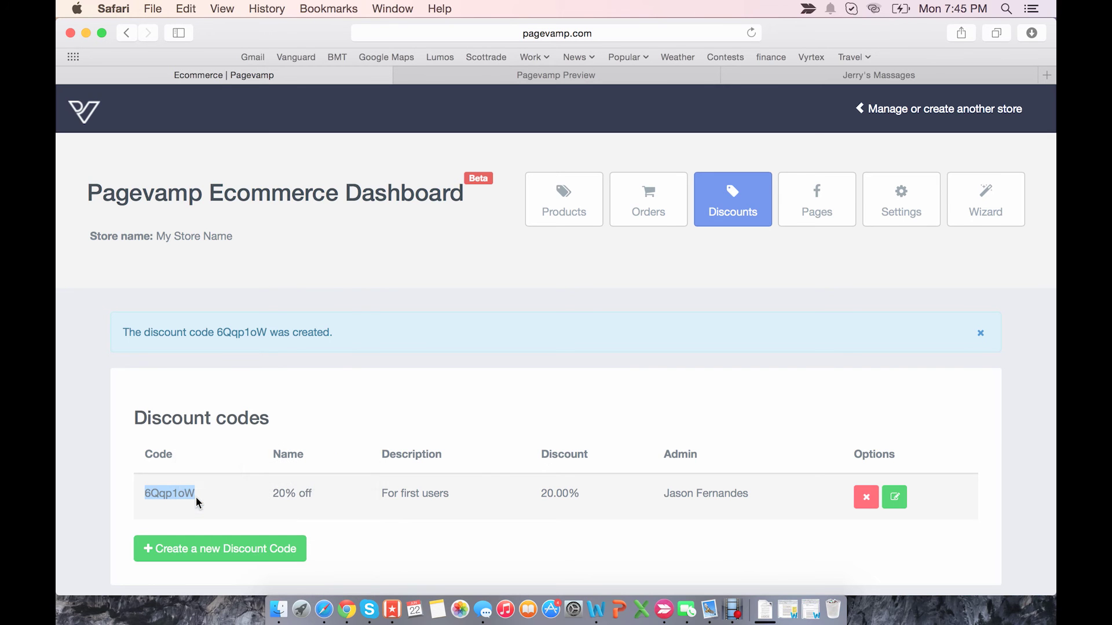
{"action": "left_click", "coordinate": [401, 401]}
- Look through the store's Pages list, then bring up the store Settings page
{"action": "left_click", "coordinate": [799, 184]}
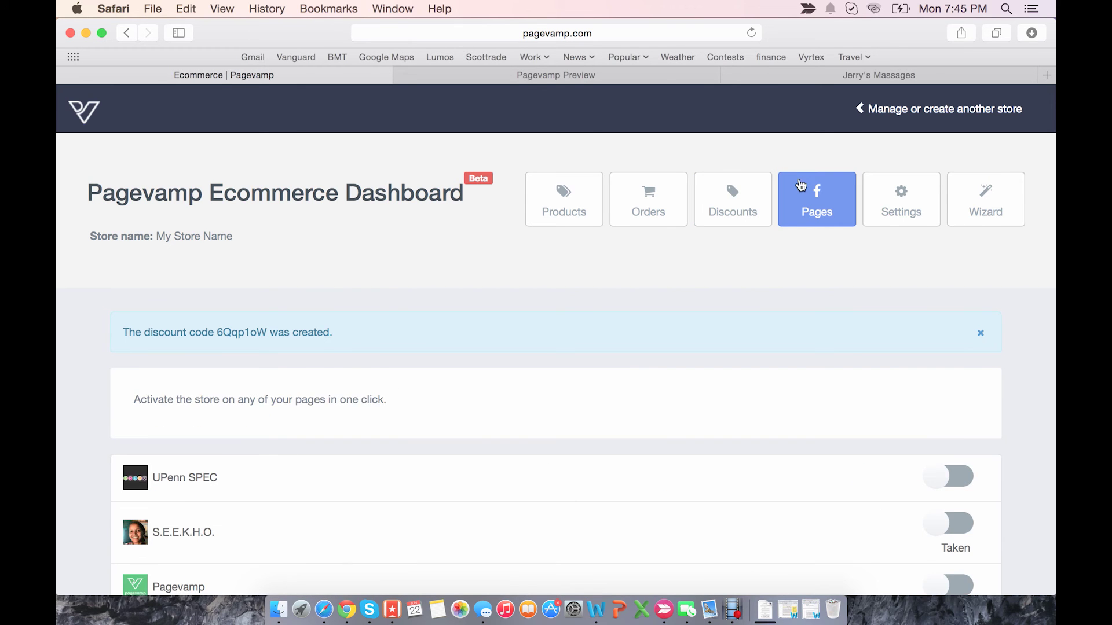
{"action": "scroll", "coordinate": [638, 293], "scroll_direction": "down", "scroll_amount": 1}
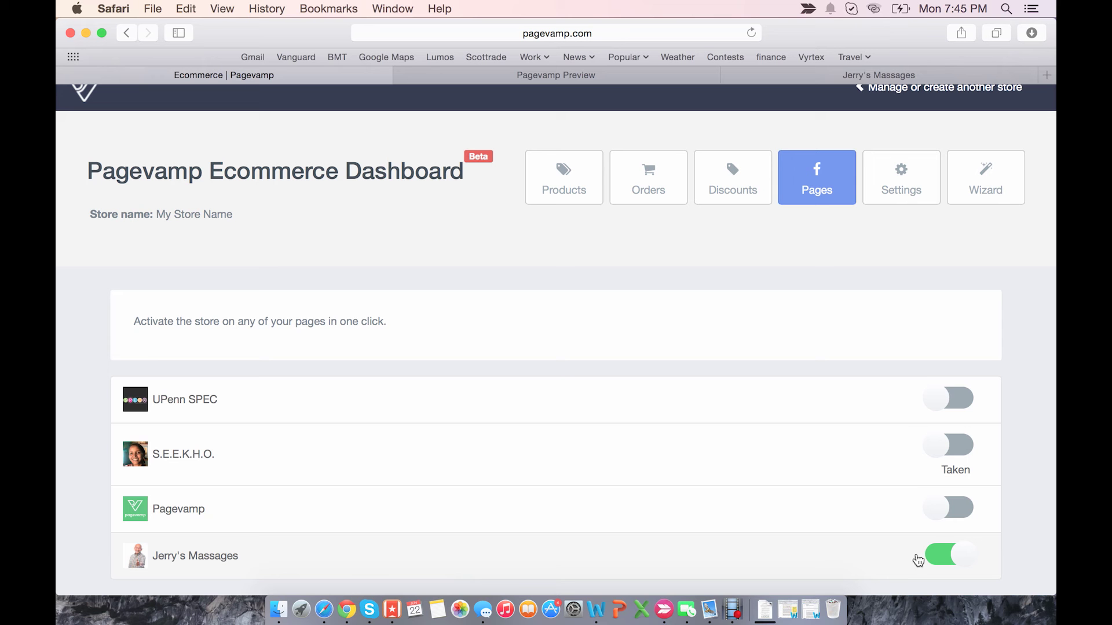
{"action": "left_click", "coordinate": [925, 179]}
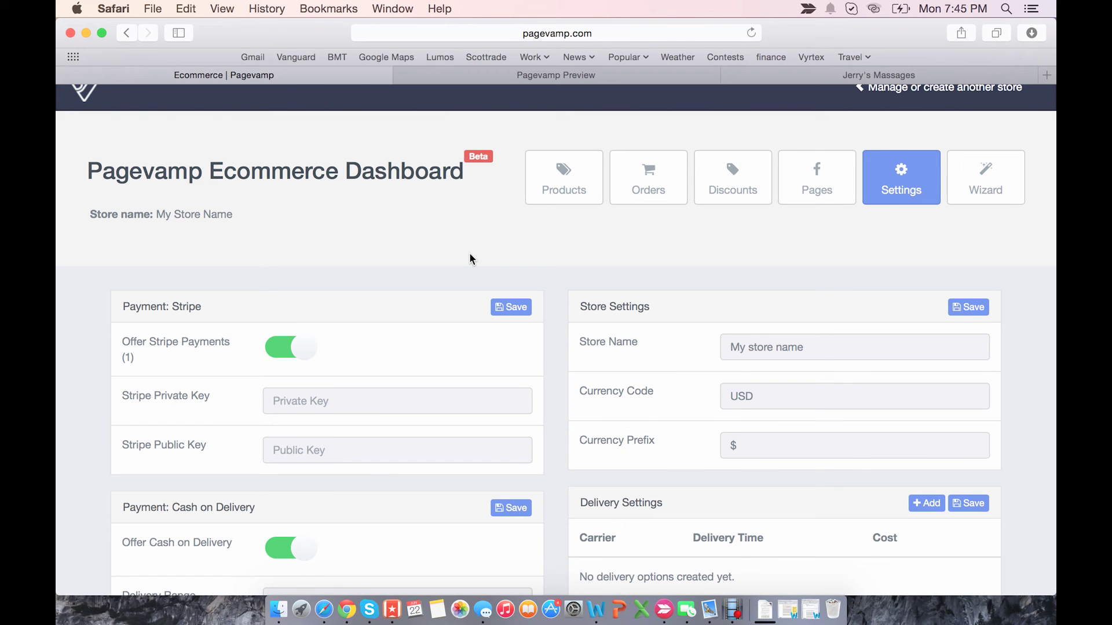
- Add a FedEx delivery option with 2-day delivery and cost 0
{"action": "scroll", "coordinate": [470, 259], "scroll_direction": "down", "scroll_amount": 5}
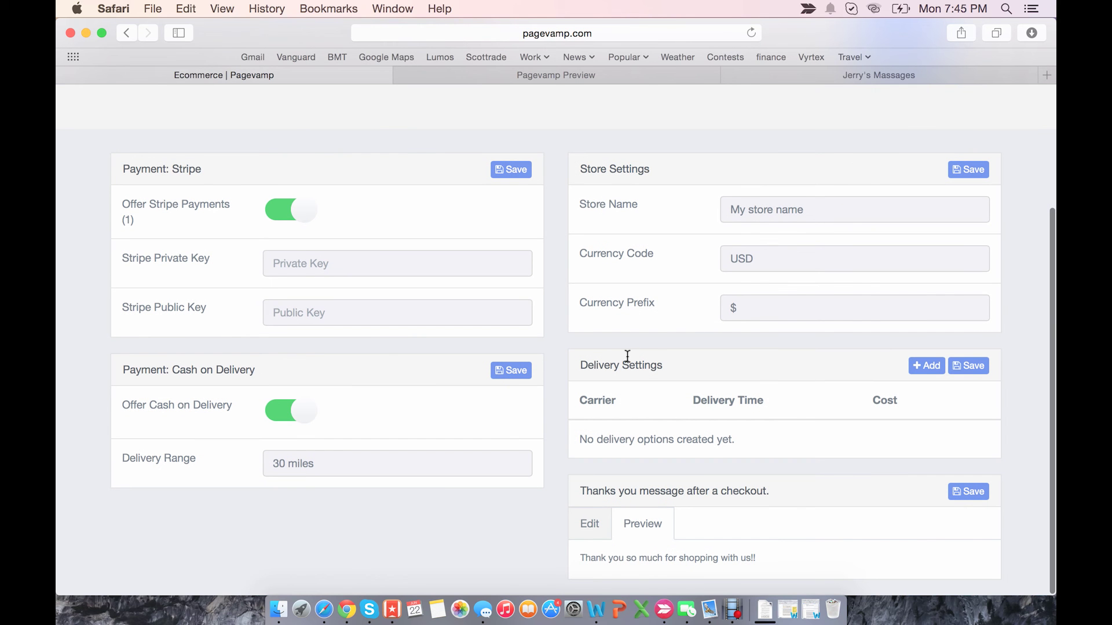
{"action": "left_click", "coordinate": [916, 365]}
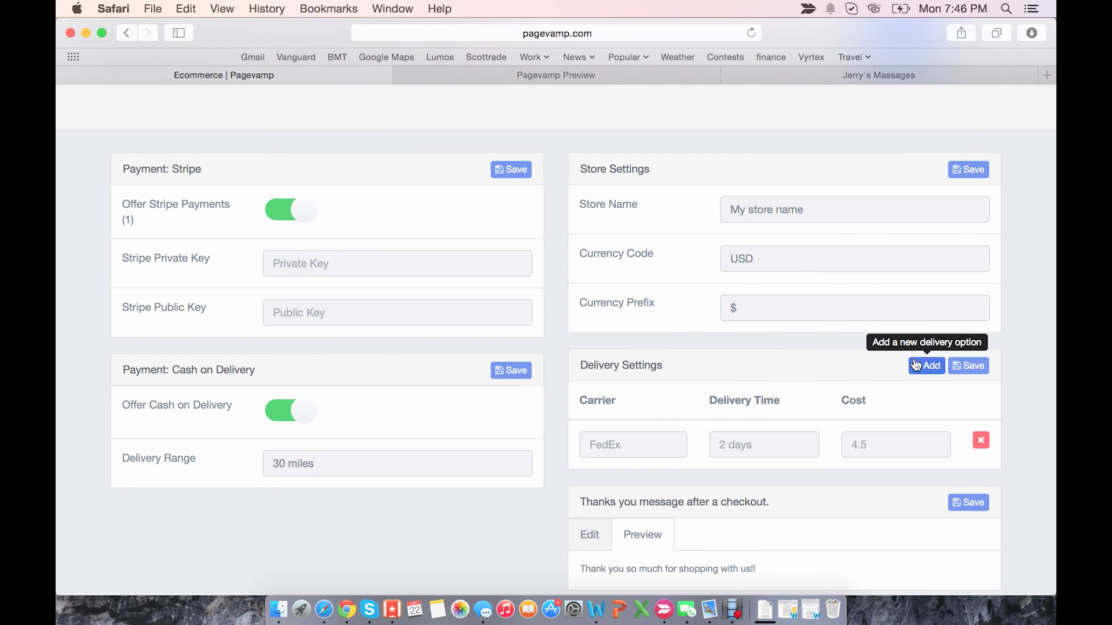
{"action": "left_click", "coordinate": [679, 441]}
{"action": "left_click", "coordinate": [776, 435]}
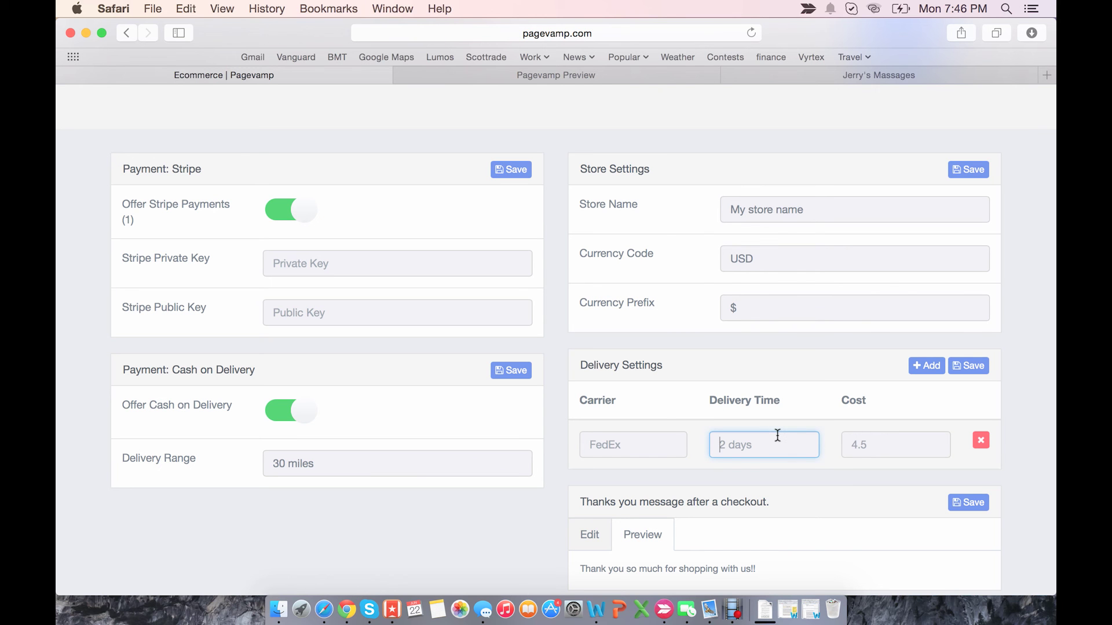
{"action": "left_click", "coordinate": [883, 440]}
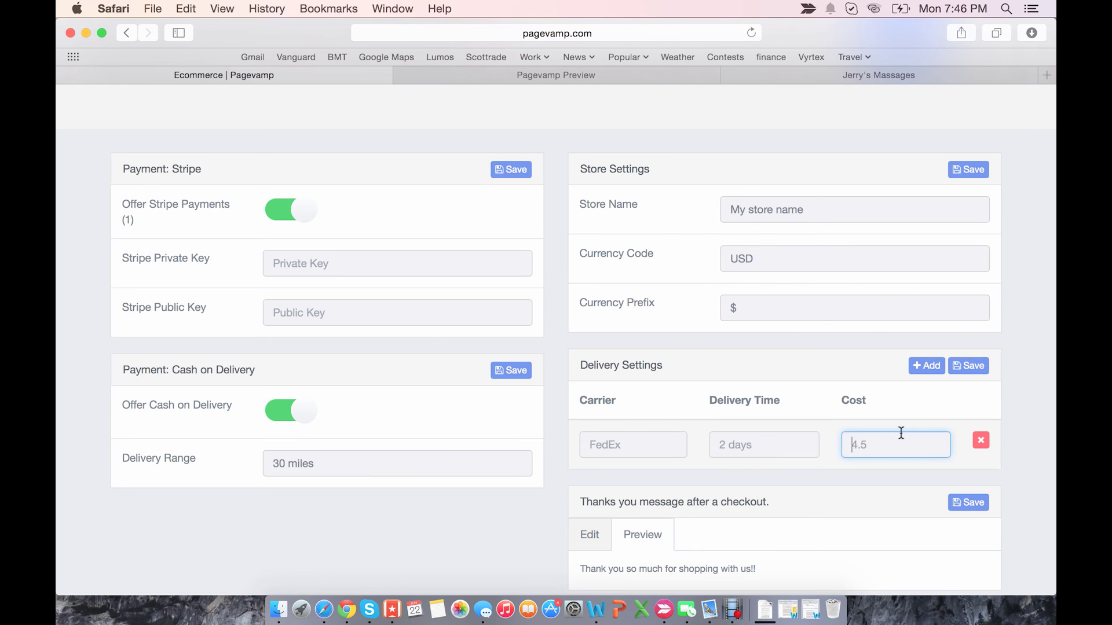
- Add a UPS Ground delivery option taking 7 - 10 days, then save the delivery settings
{"action": "left_click", "coordinate": [921, 365]}
{"action": "left_click", "coordinate": [639, 494]}
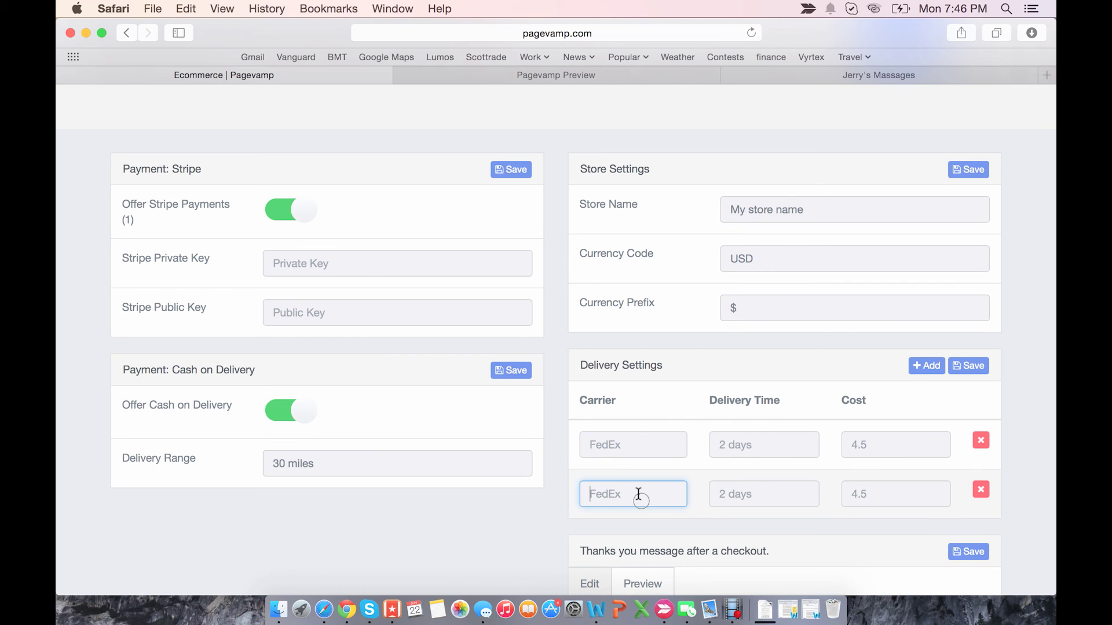
{"action": "type", "text": "UPS Ground"}
{"action": "left_click", "coordinate": [725, 488]}
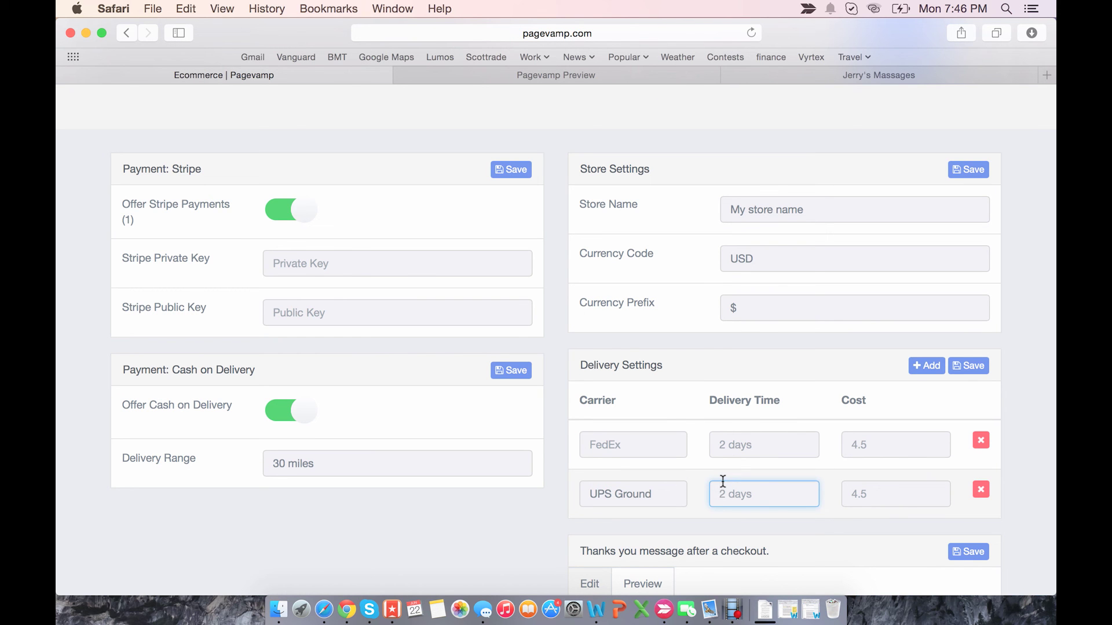
{"action": "type", "text": "7 - 10 days"}
{"action": "left_click", "coordinate": [854, 490]}
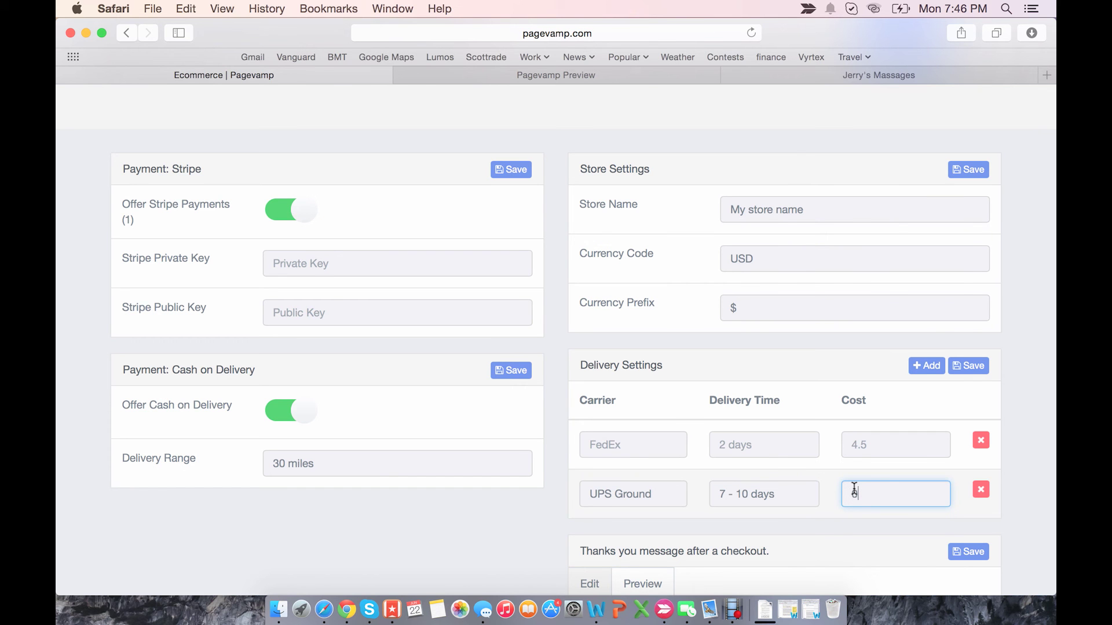
{"action": "type", "text": "6"}
{"action": "left_click", "coordinate": [966, 366]}
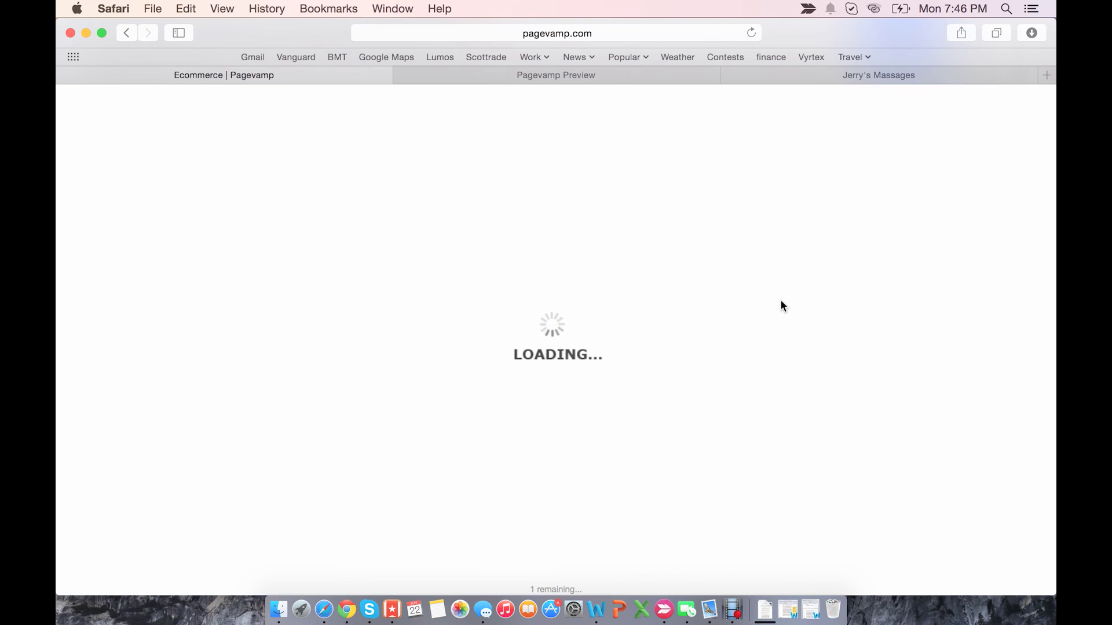
{"action": "scroll", "coordinate": [780, 305], "scroll_direction": "down", "scroll_amount": 3}
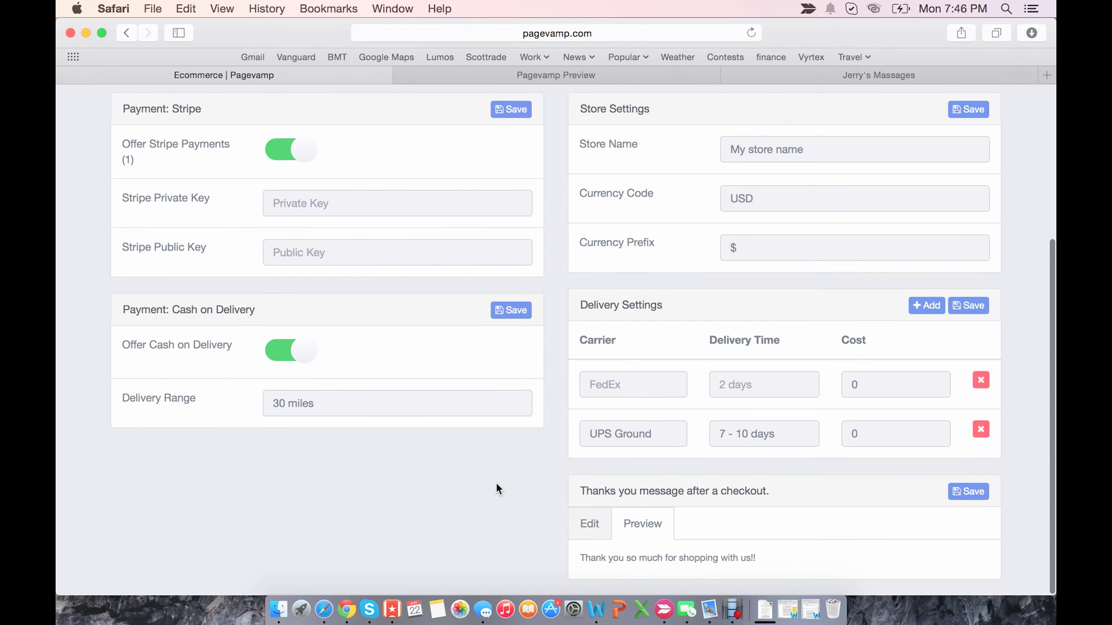
{"action": "scroll", "coordinate": [496, 488], "scroll_direction": "up", "scroll_amount": 5}
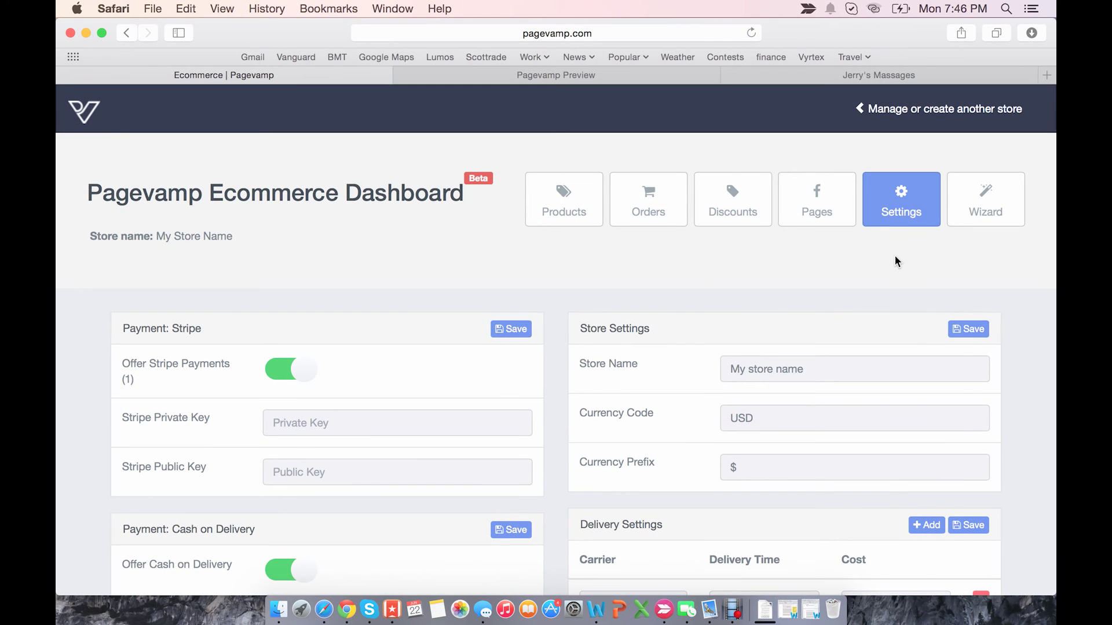
- Check the store setup wizard, then go back to the Jerry's Massages site editor
{"action": "left_click", "coordinate": [967, 209]}
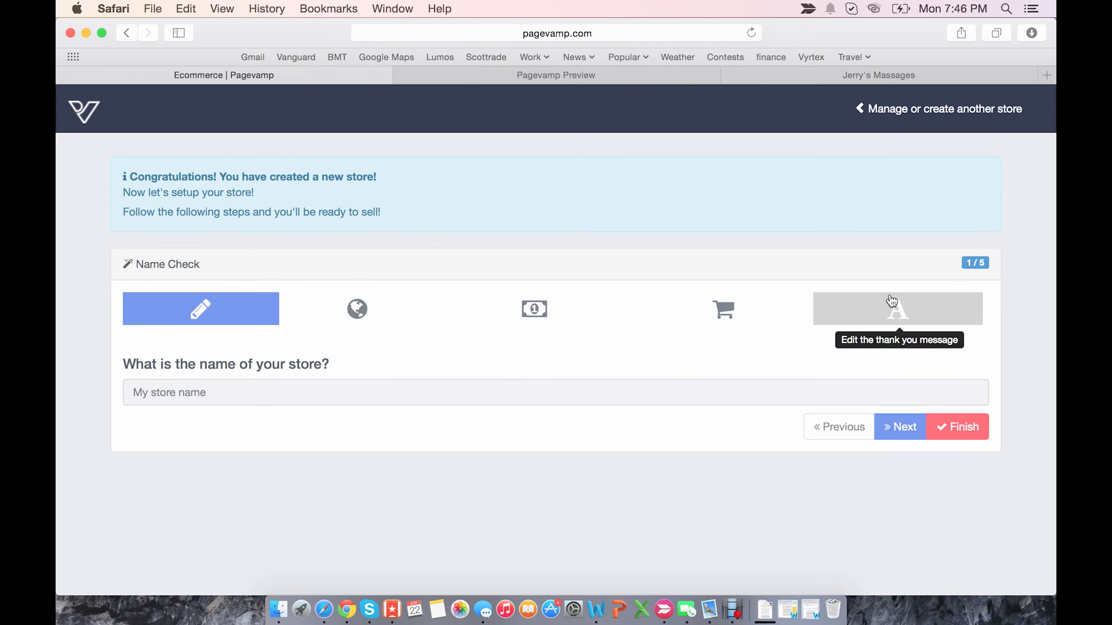
{"action": "left_click", "coordinate": [568, 70]}
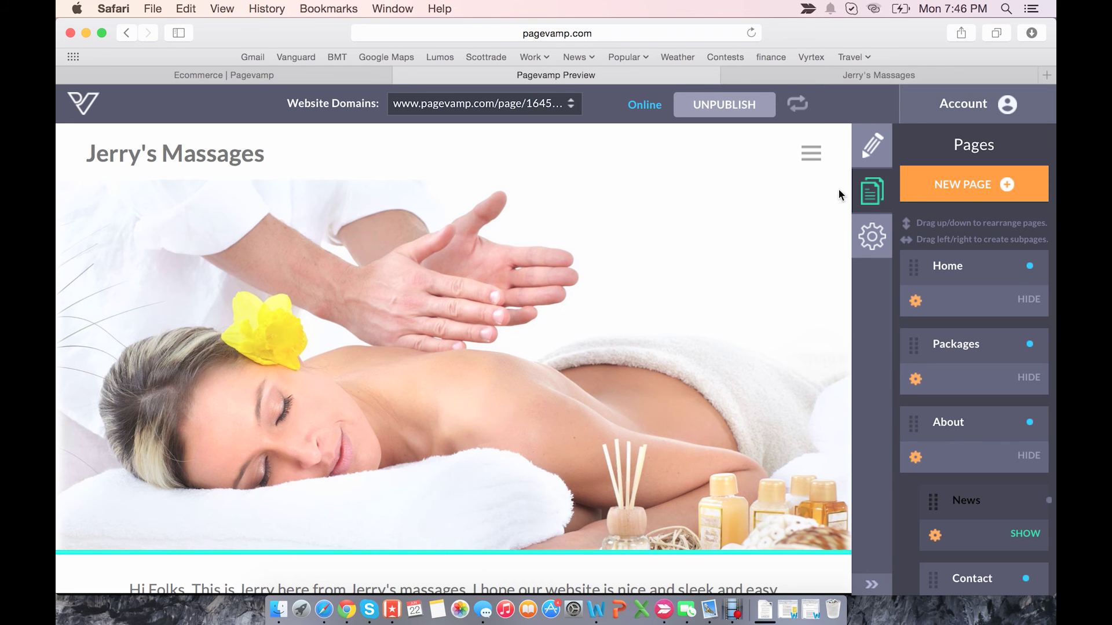
- Add a new Custom Page to Jerry's Massages and open it in the page editor
{"action": "scroll", "coordinate": [675, 179], "scroll_direction": "down", "scroll_amount": 3}
{"action": "scroll", "coordinate": [675, 179], "scroll_direction": "up", "scroll_amount": 3}
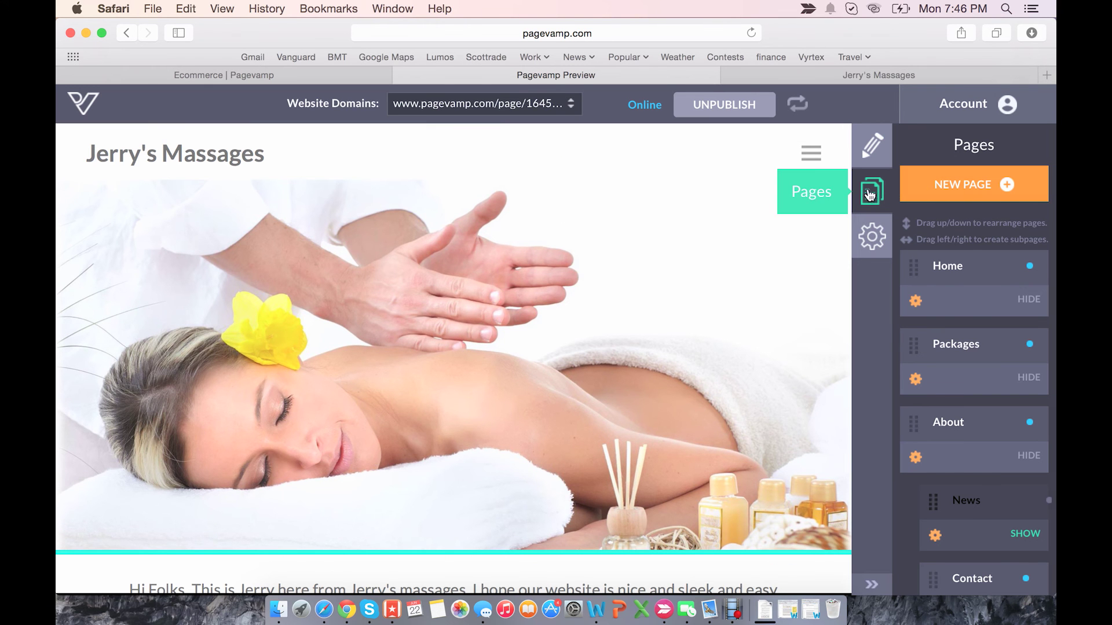
{"action": "left_click", "coordinate": [938, 187]}
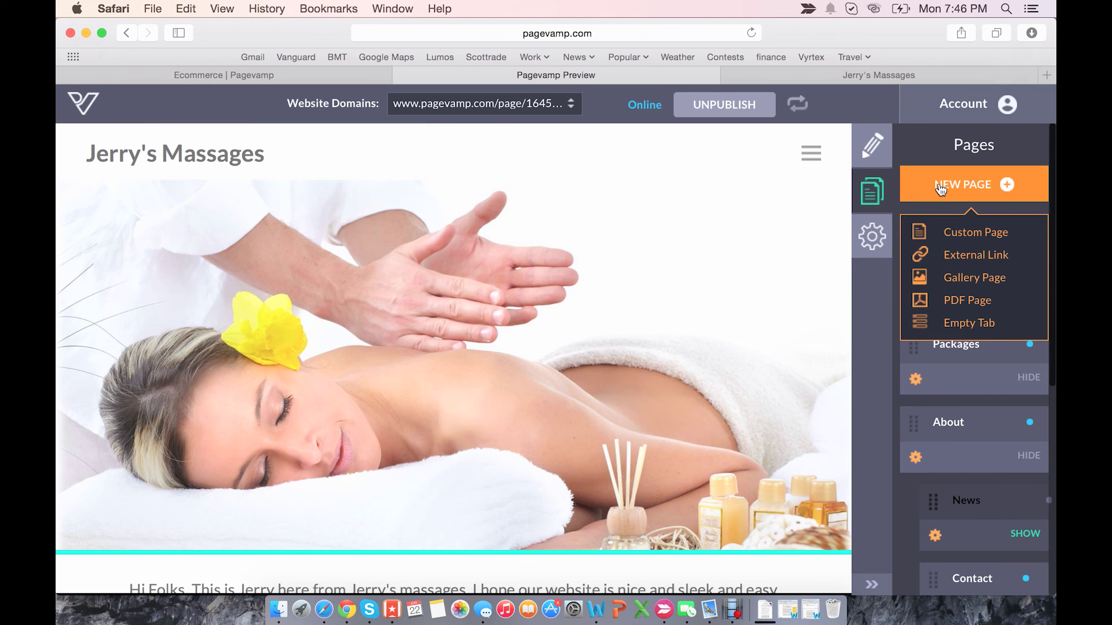
{"action": "left_click", "coordinate": [962, 232]}
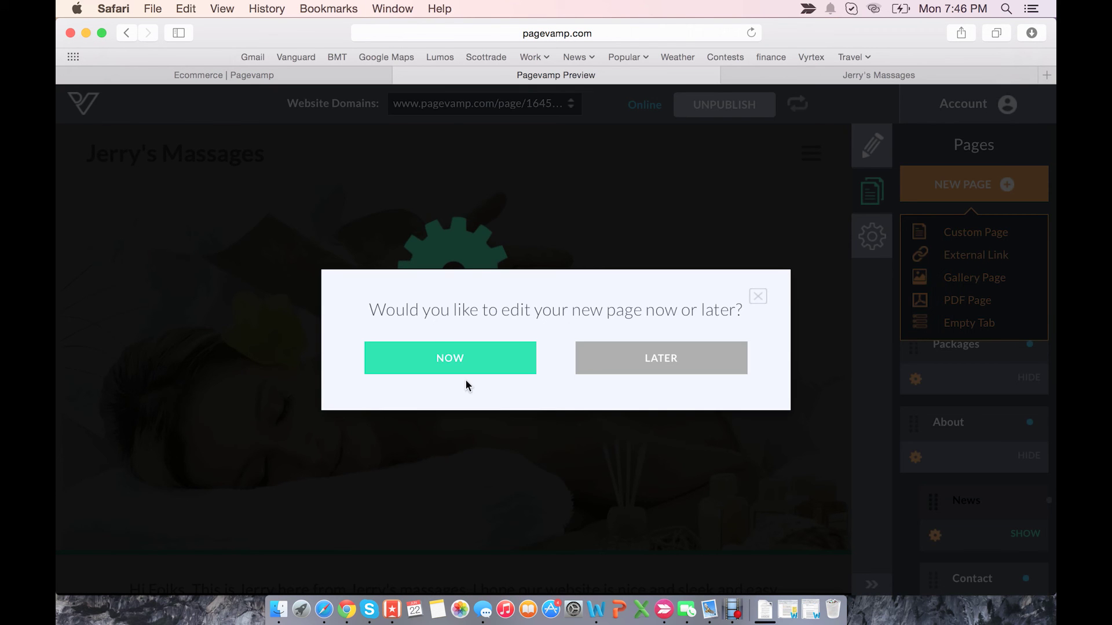
{"action": "left_click", "coordinate": [437, 351]}
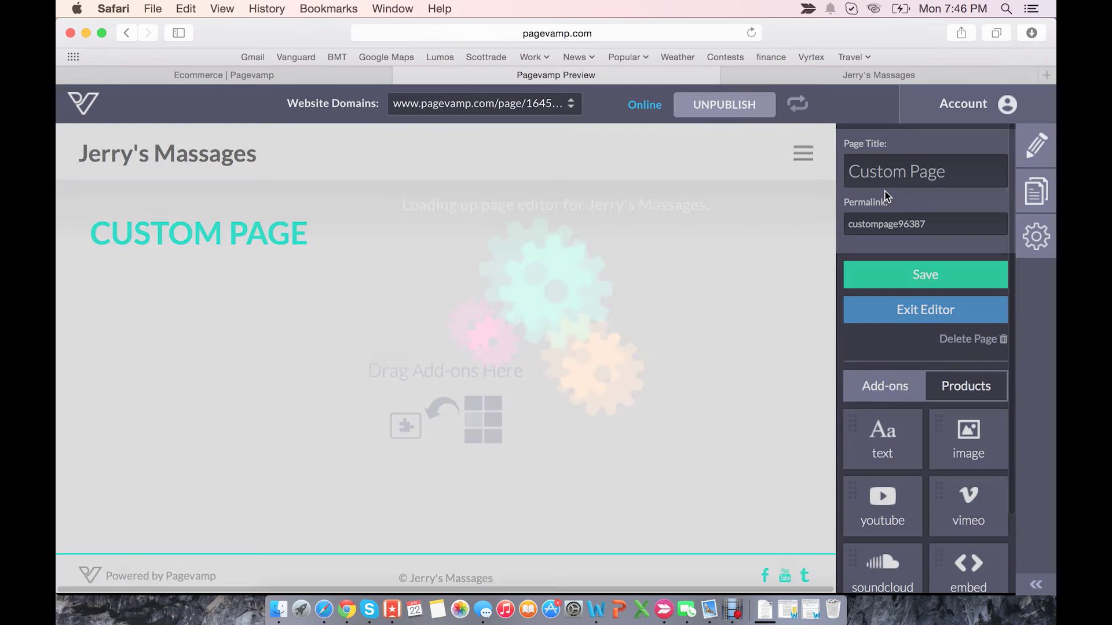
{"action": "scroll", "coordinate": [883, 331], "scroll_direction": "down", "scroll_amount": 5}
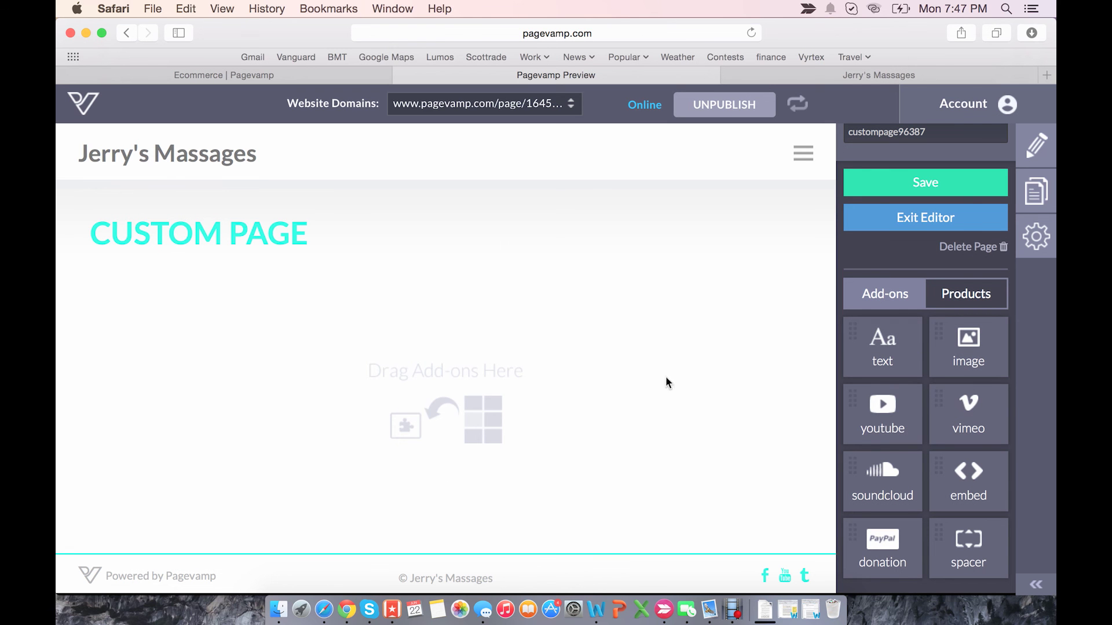
- Place the T-shirt and Chair store products onto the new page
{"action": "left_click", "coordinate": [960, 295]}
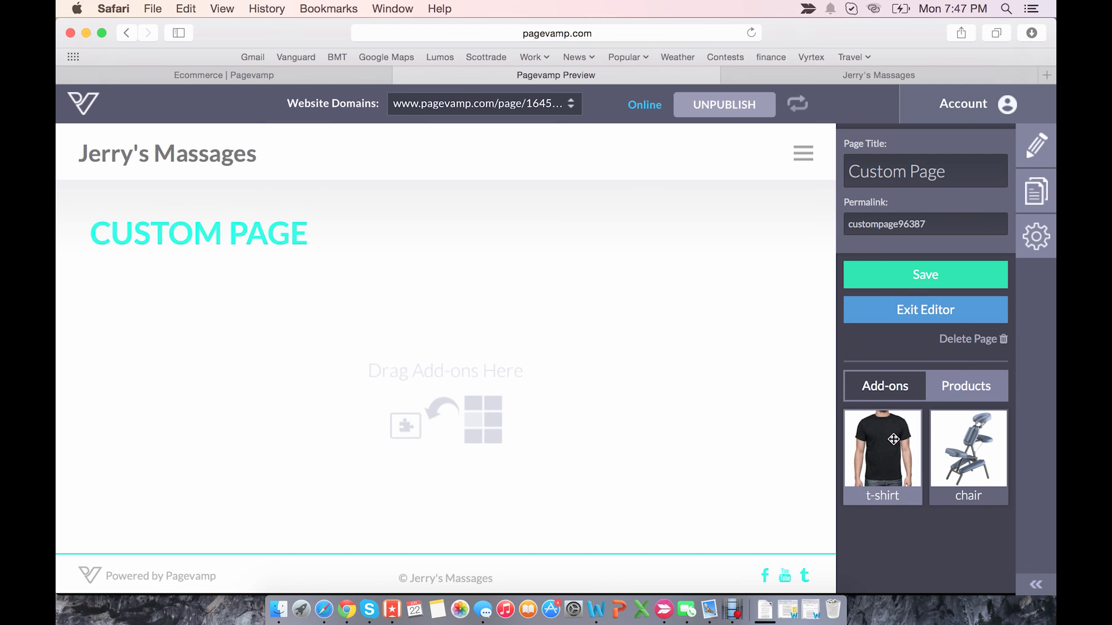
{"action": "left_click_drag", "start_coordinate": [894, 439], "coordinate": [273, 424]}
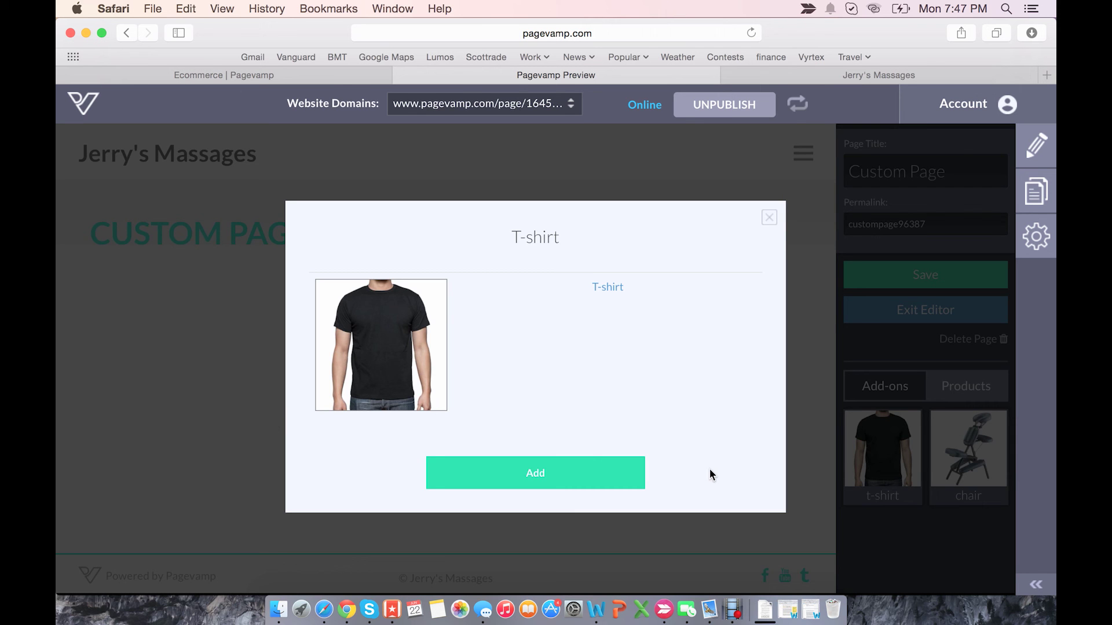
{"action": "left_click", "coordinate": [593, 468]}
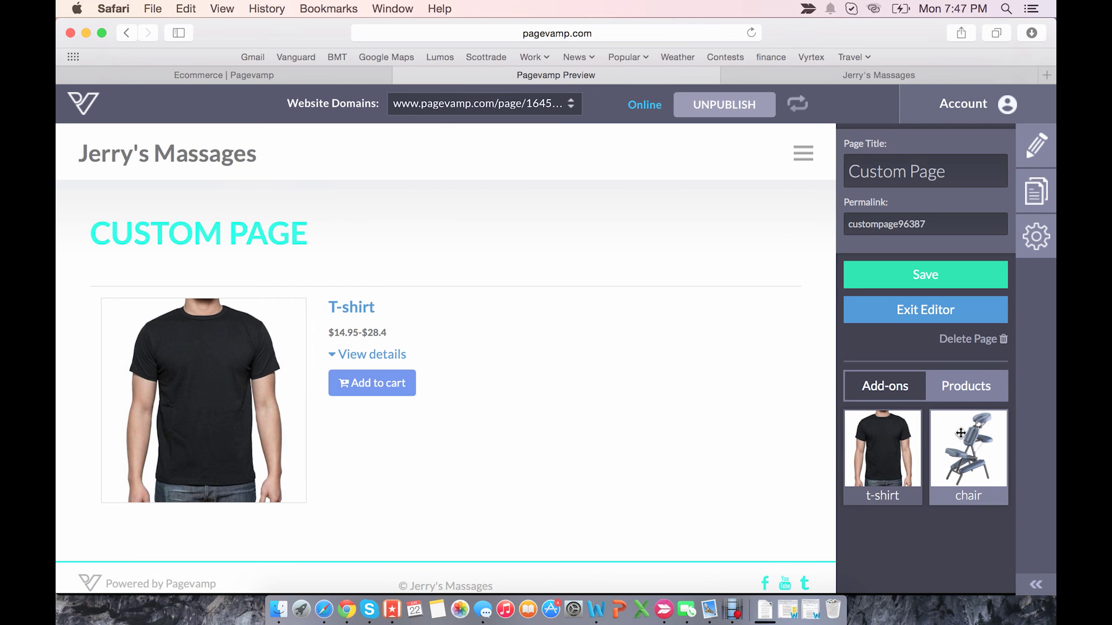
{"action": "left_click_drag", "start_coordinate": [960, 433], "coordinate": [588, 385]}
{"action": "left_click", "coordinate": [553, 470]}
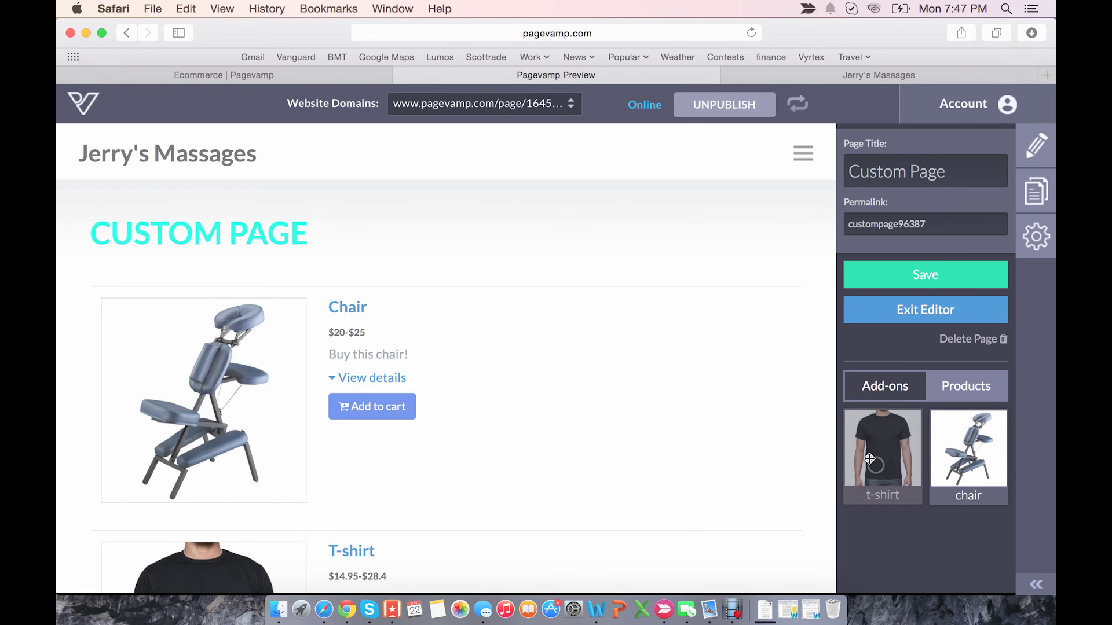
{"action": "left_click_drag", "start_coordinate": [870, 459], "coordinate": [649, 418]}
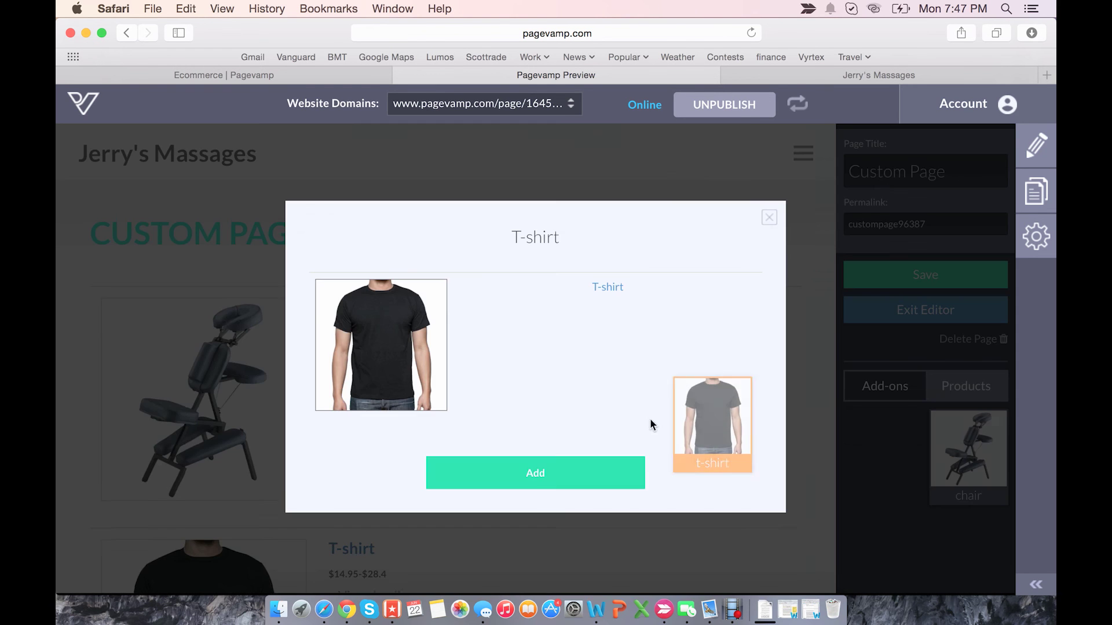
{"action": "left_click", "coordinate": [580, 476]}
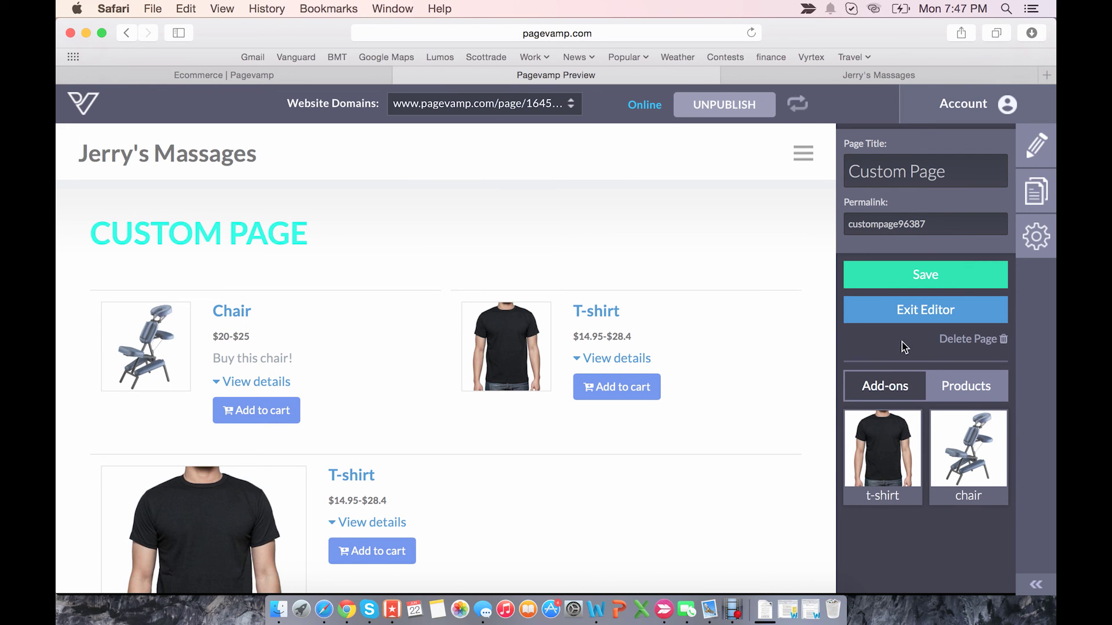
- Retitle the page 'Online Store', save it and exit the editor
{"action": "triple_click", "coordinate": [923, 173]}
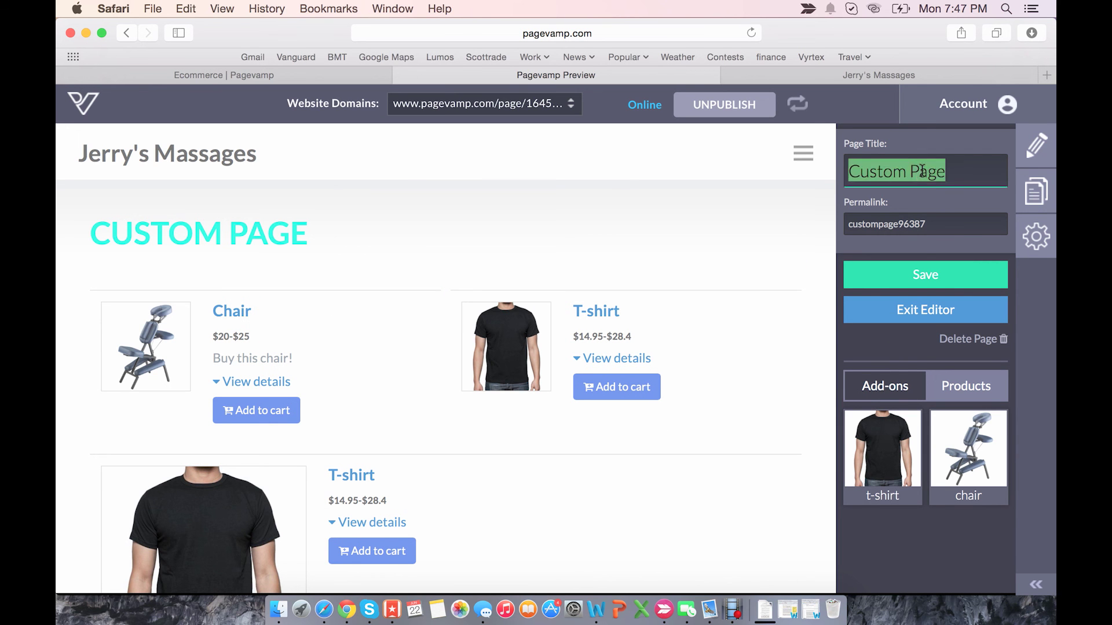
{"action": "type", "text": "Online Store"}
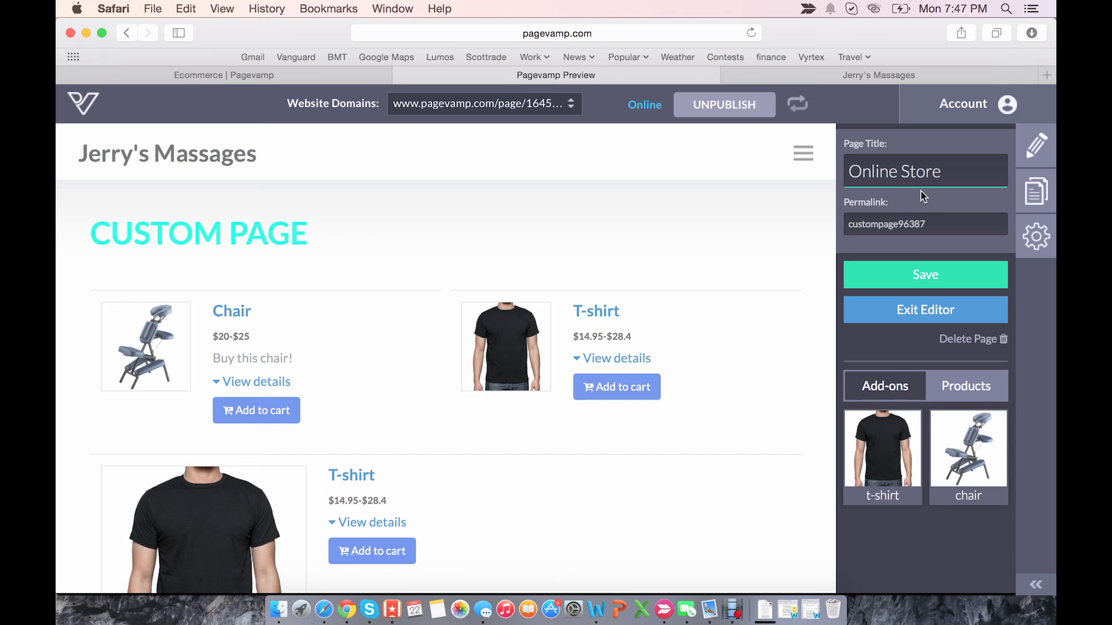
{"action": "left_click", "coordinate": [901, 276]}
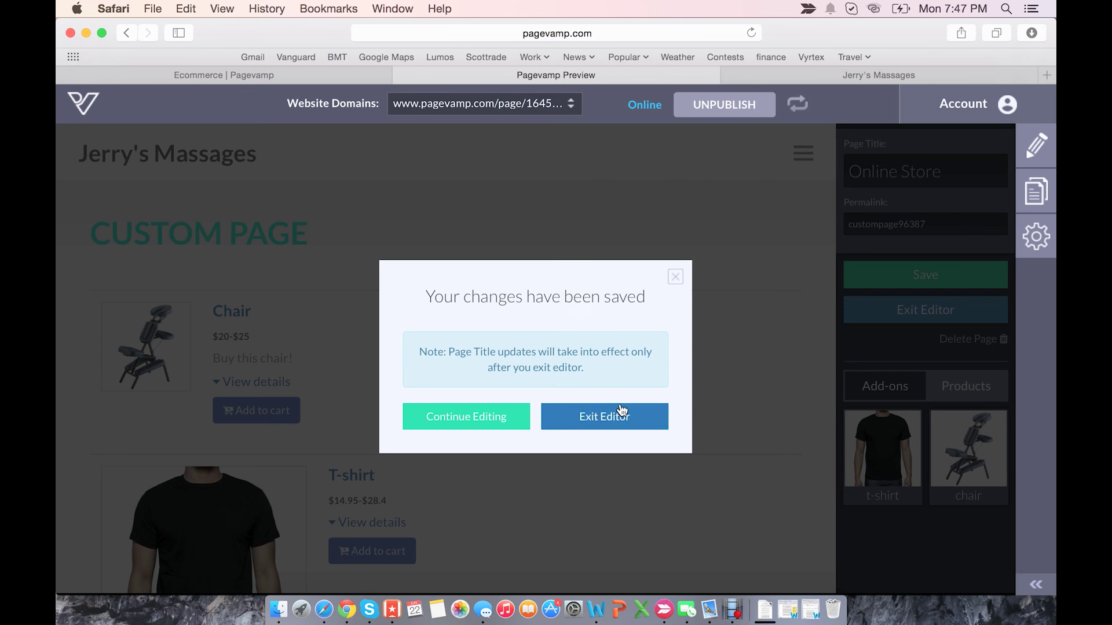
{"action": "left_click", "coordinate": [622, 412]}
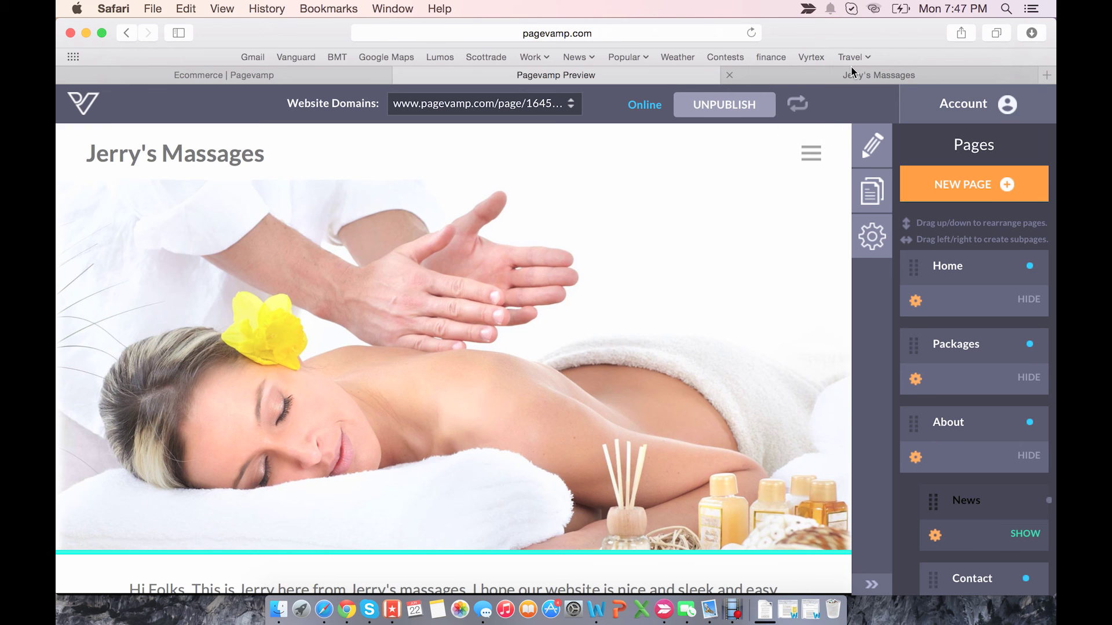
- Reload the live Jerry's Massages site to show the new Online Store page
{"action": "left_click", "coordinate": [850, 68]}
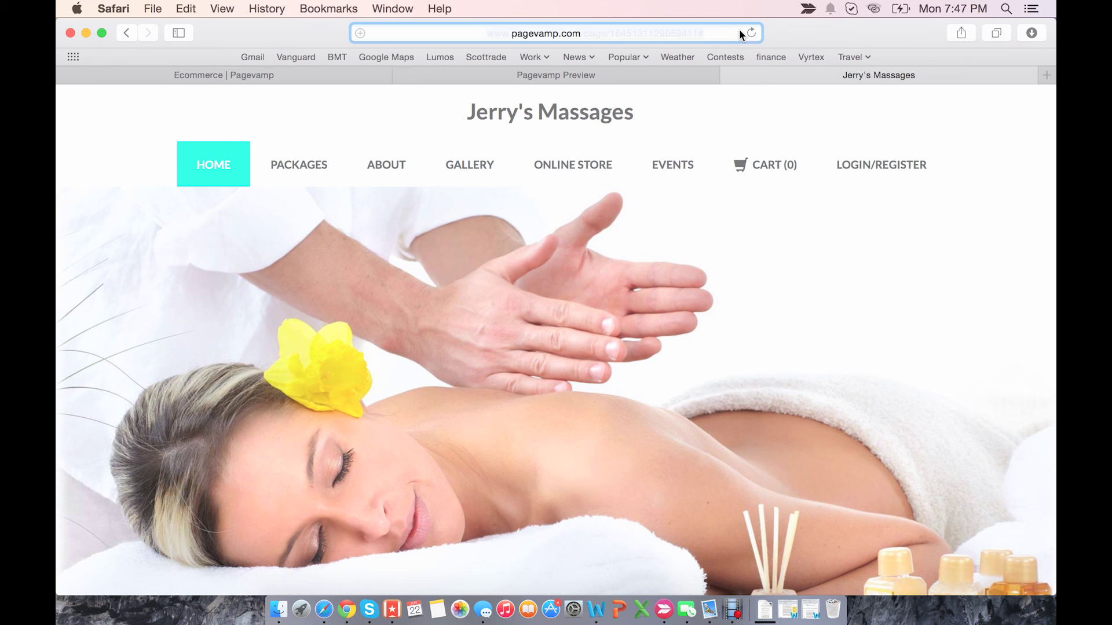
{"action": "left_click", "coordinate": [713, 36]}
{"action": "left_click", "coordinate": [751, 32]}
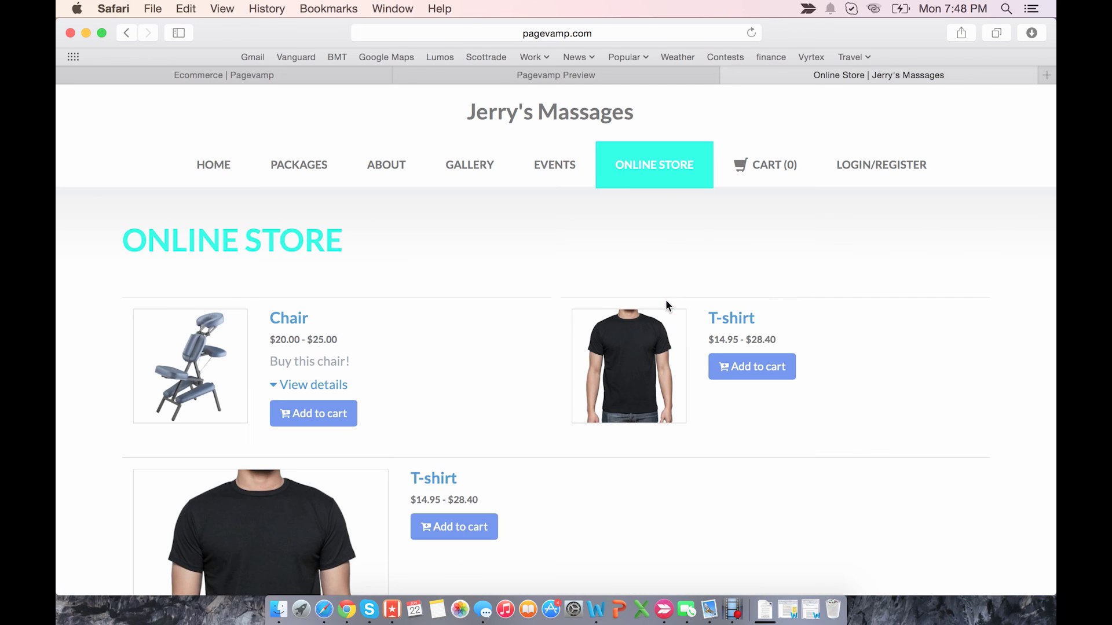
- Add a Gold Chair to the cart
{"action": "scroll", "coordinate": [447, 265], "scroll_direction": "down", "scroll_amount": 3}
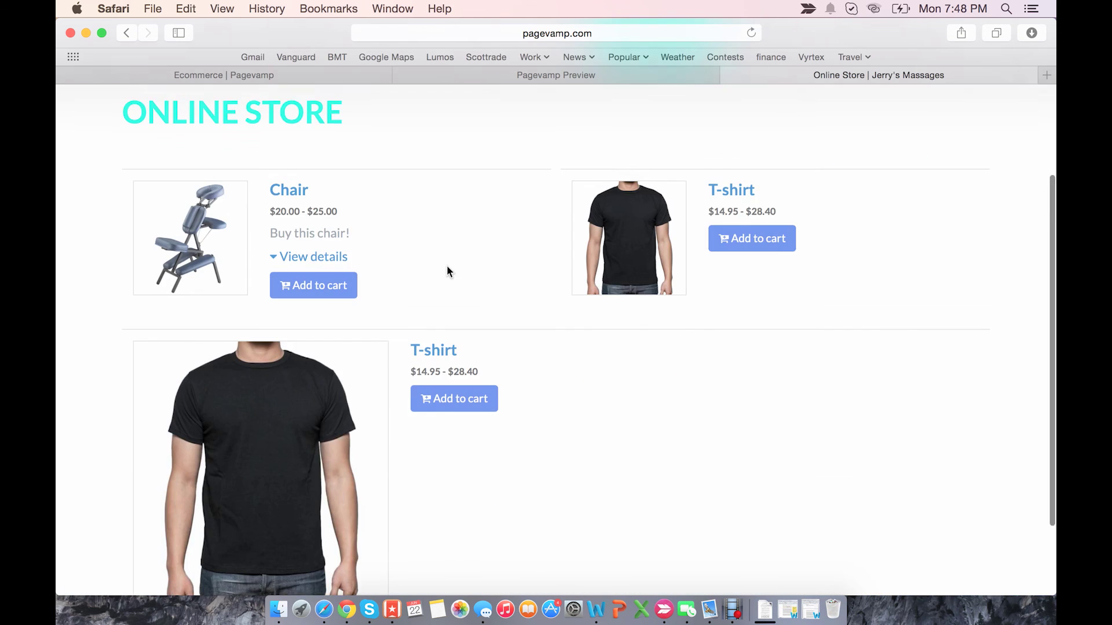
{"action": "left_click", "coordinate": [277, 181]}
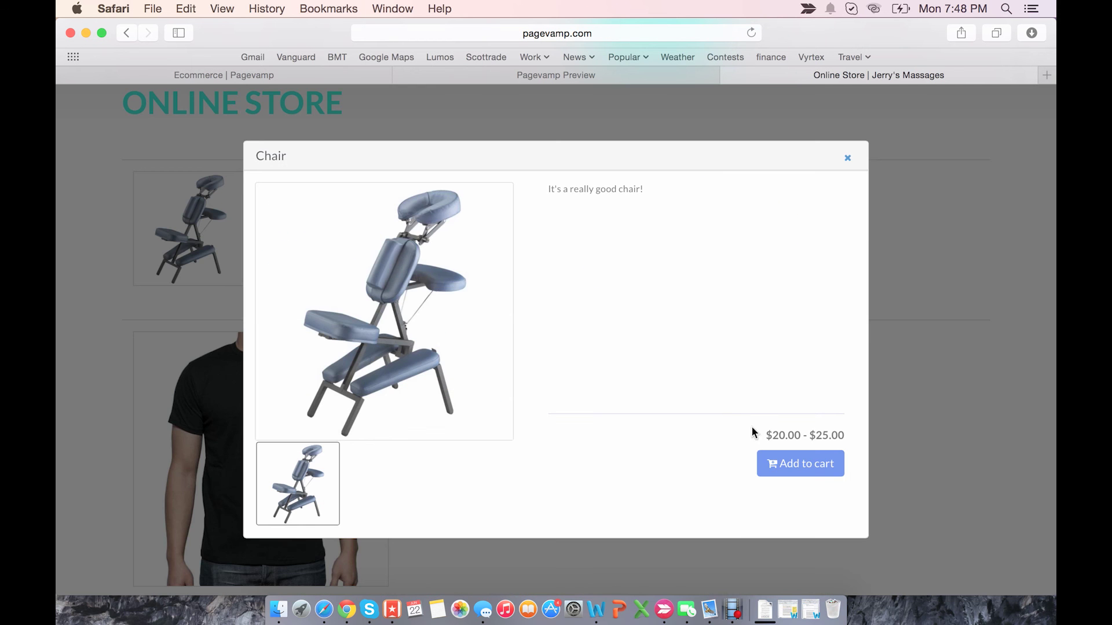
{"action": "left_click", "coordinate": [780, 460]}
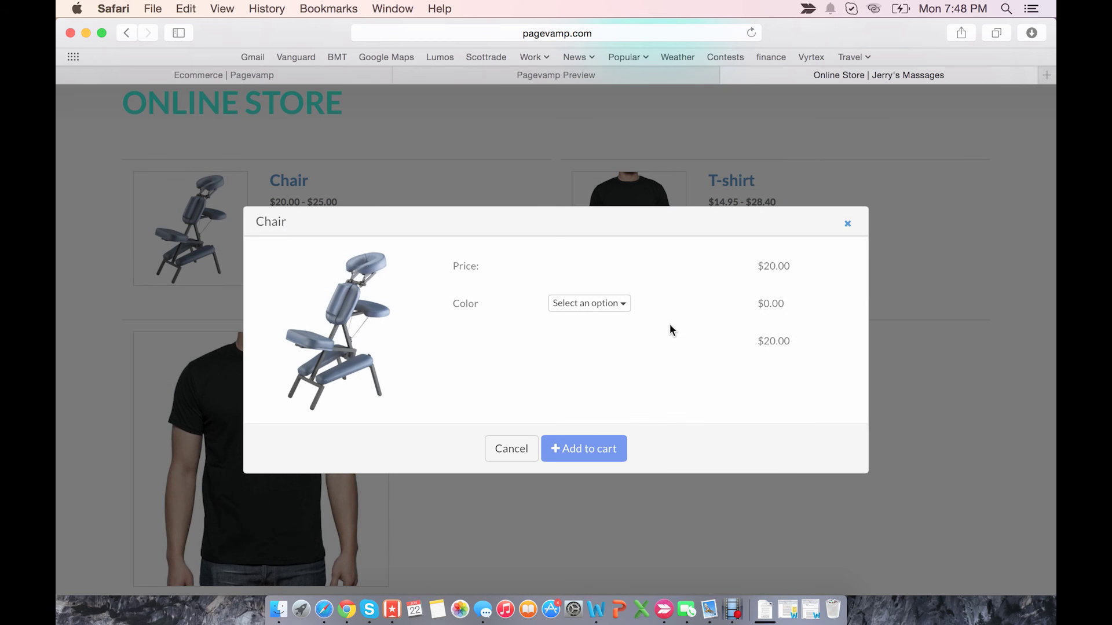
{"action": "left_click", "coordinate": [624, 303]}
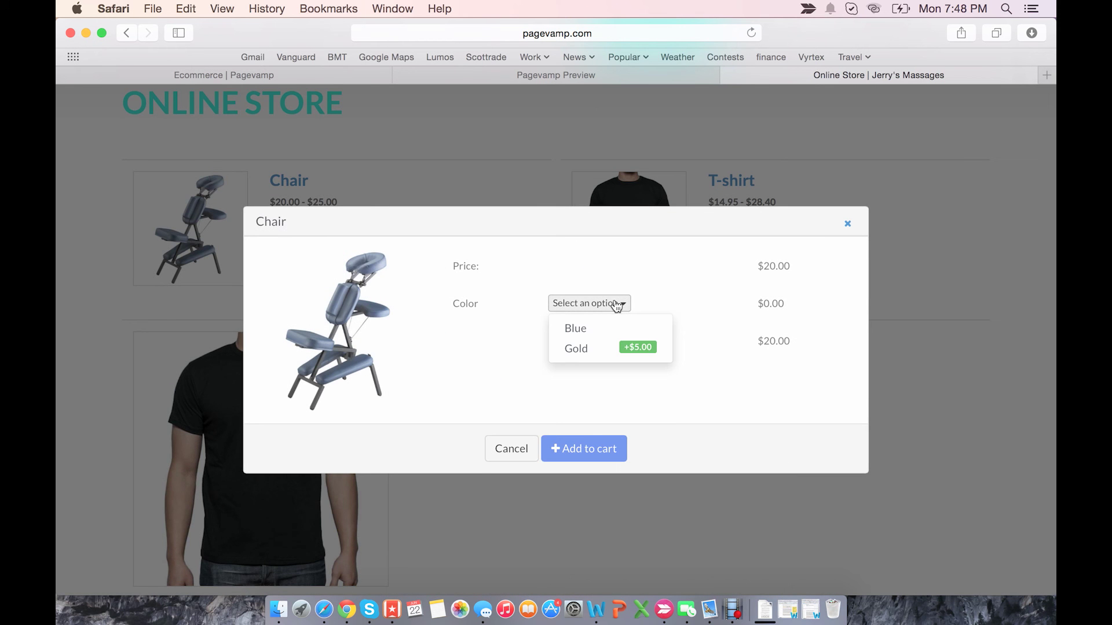
{"action": "left_click", "coordinate": [596, 347]}
{"action": "left_click", "coordinate": [577, 449]}
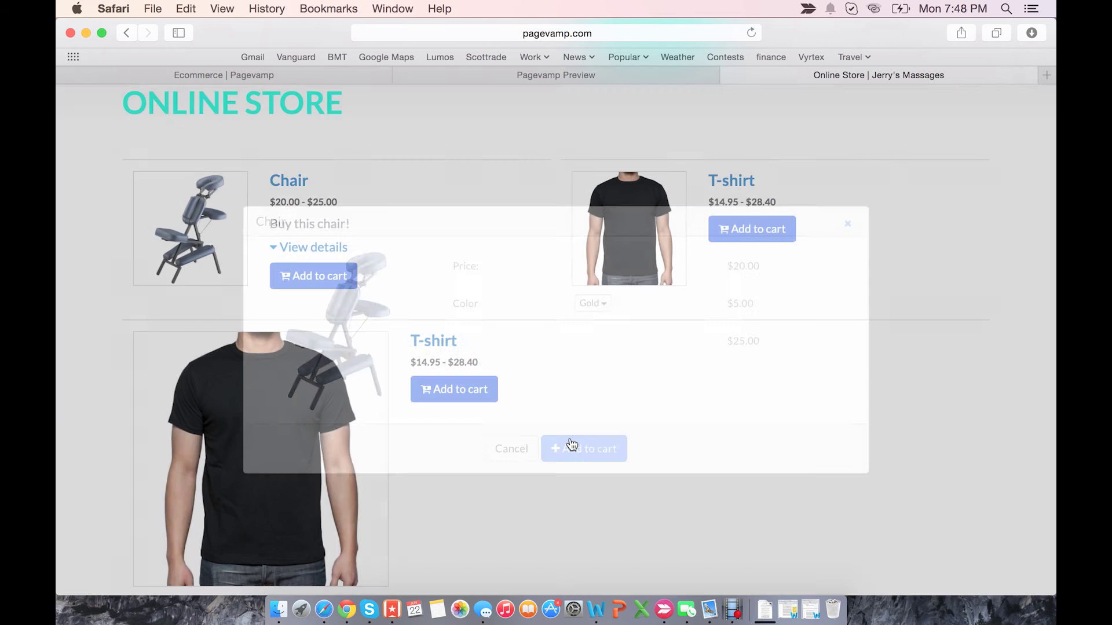
- Add a White T-shirt in size M to the cart
{"action": "scroll", "coordinate": [581, 338], "scroll_direction": "up", "scroll_amount": 2}
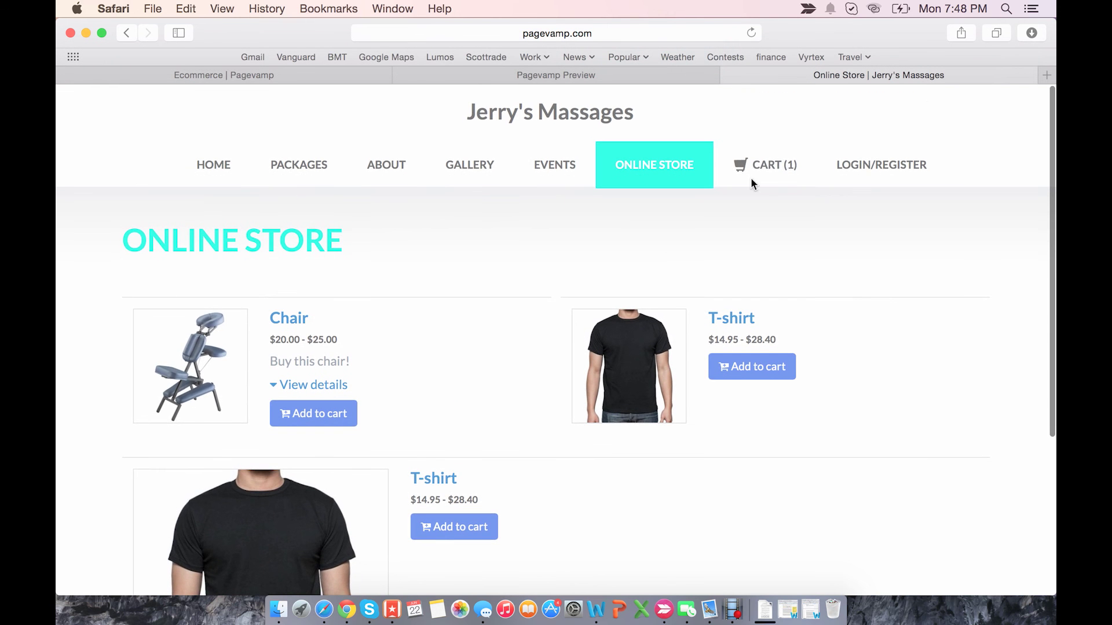
{"action": "scroll", "coordinate": [574, 248], "scroll_direction": "down", "scroll_amount": 2}
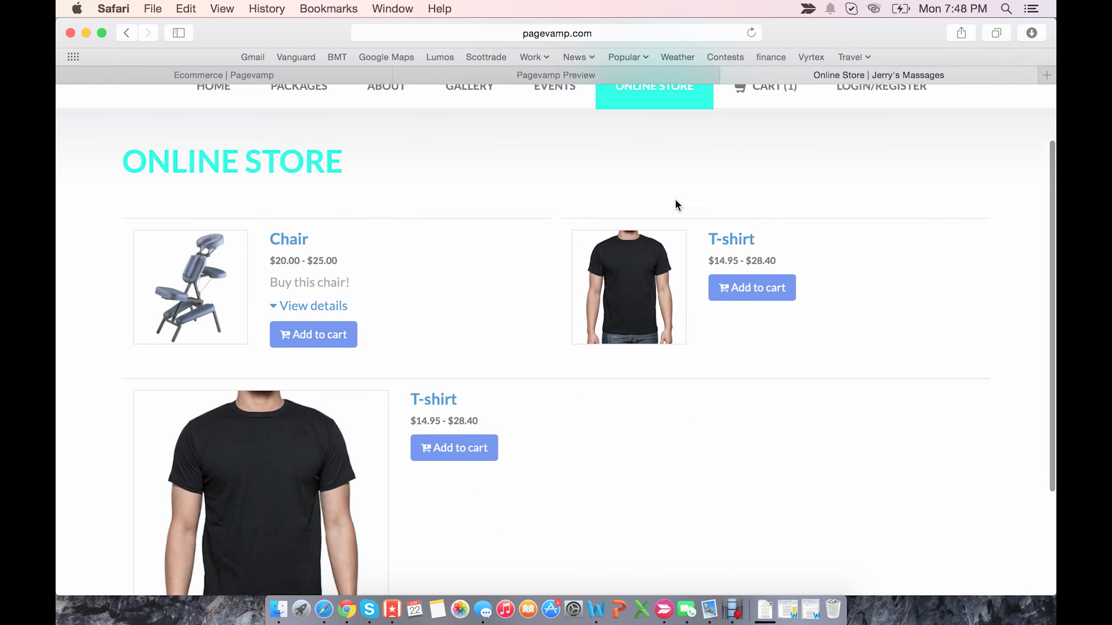
{"action": "left_click", "coordinate": [714, 241]}
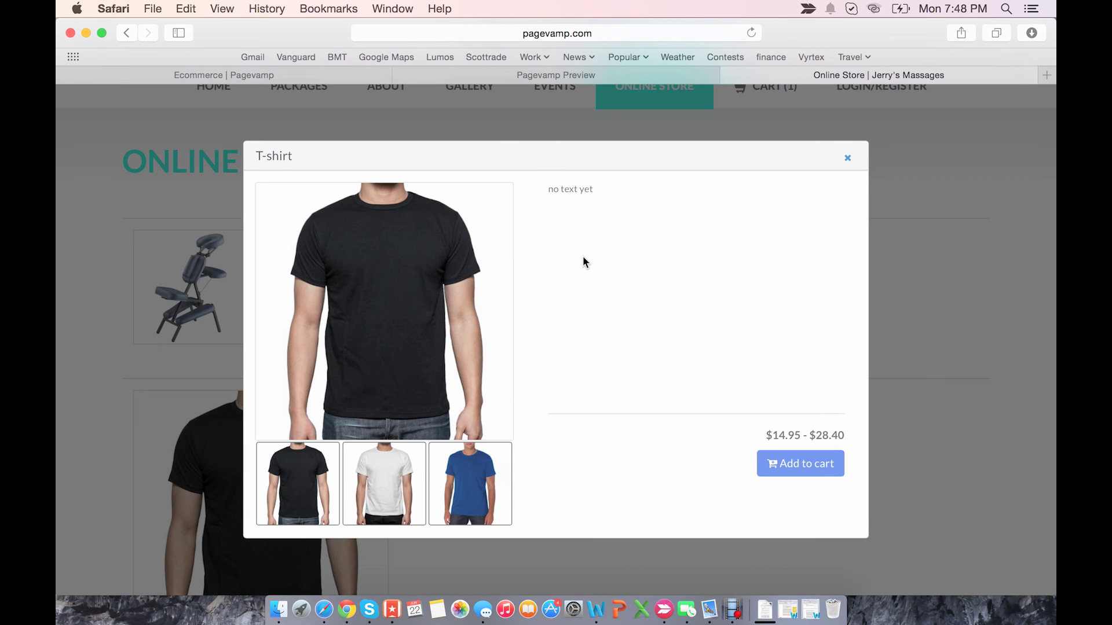
{"action": "left_click", "coordinate": [387, 474]}
{"action": "left_click", "coordinate": [455, 483]}
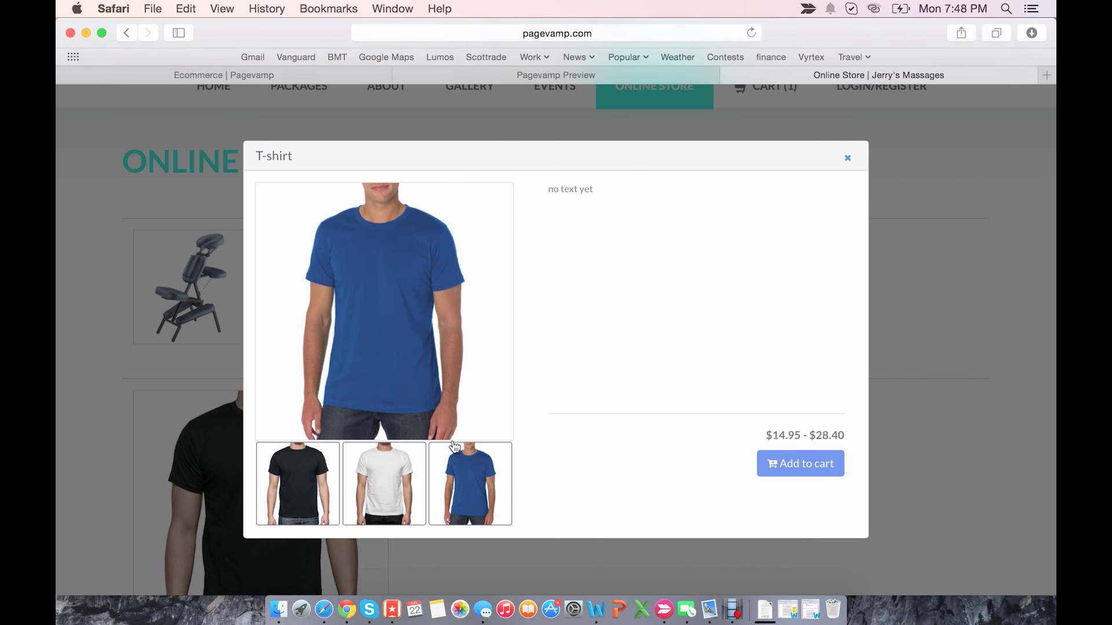
{"action": "left_click", "coordinate": [788, 463]}
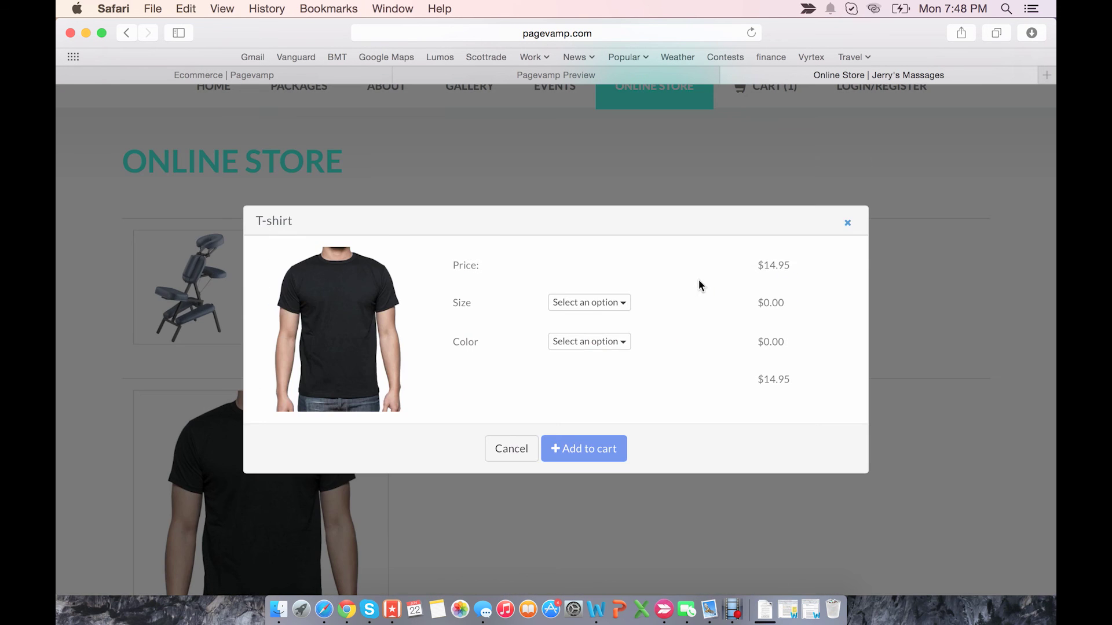
{"action": "left_click", "coordinate": [613, 302]}
{"action": "left_click", "coordinate": [602, 348]}
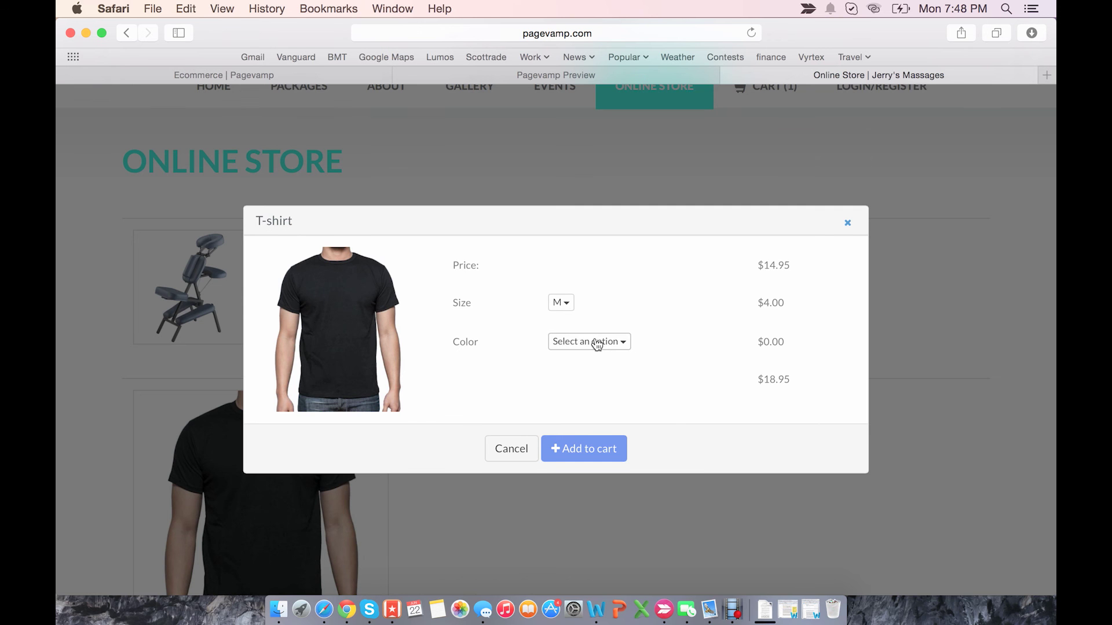
{"action": "left_click", "coordinate": [575, 343]}
{"action": "left_click", "coordinate": [574, 386]}
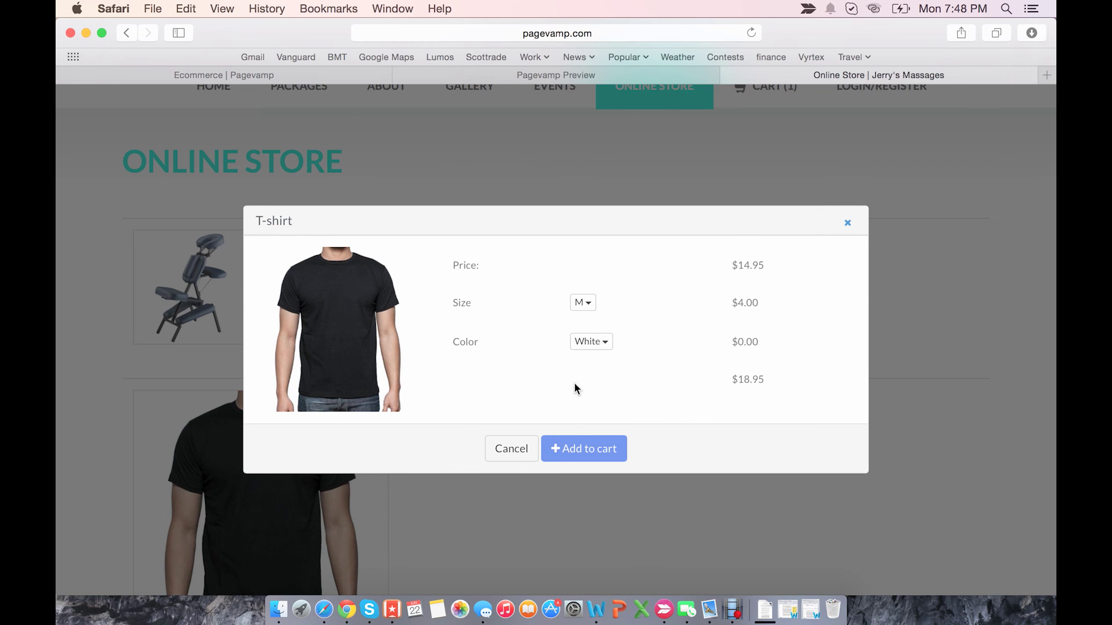
{"action": "left_click", "coordinate": [560, 450]}
{"action": "scroll", "coordinate": [598, 547], "scroll_direction": "up", "scroll_amount": 2}
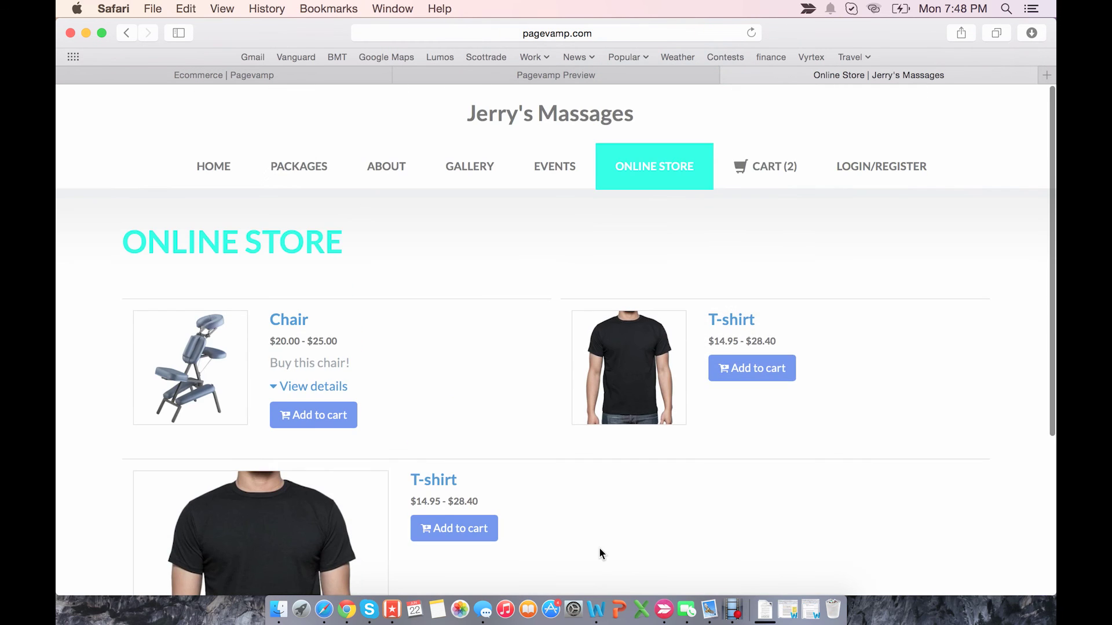
- In the cart, raise the Gold Chair quantity to 4 and remove the T-shirt
{"action": "left_click", "coordinate": [774, 160]}
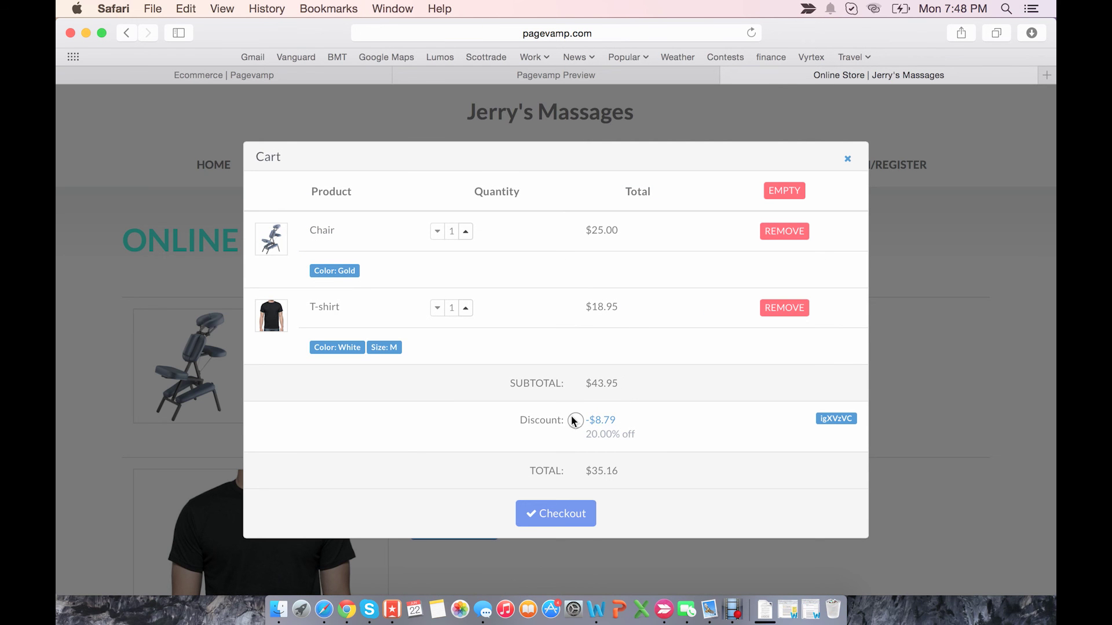
{"action": "left_click_drag", "start_coordinate": [575, 421], "coordinate": [650, 419]}
{"action": "left_click", "coordinate": [653, 427]}
{"action": "double_click", "coordinate": [461, 231]}
{"action": "left_click", "coordinate": [460, 230]}
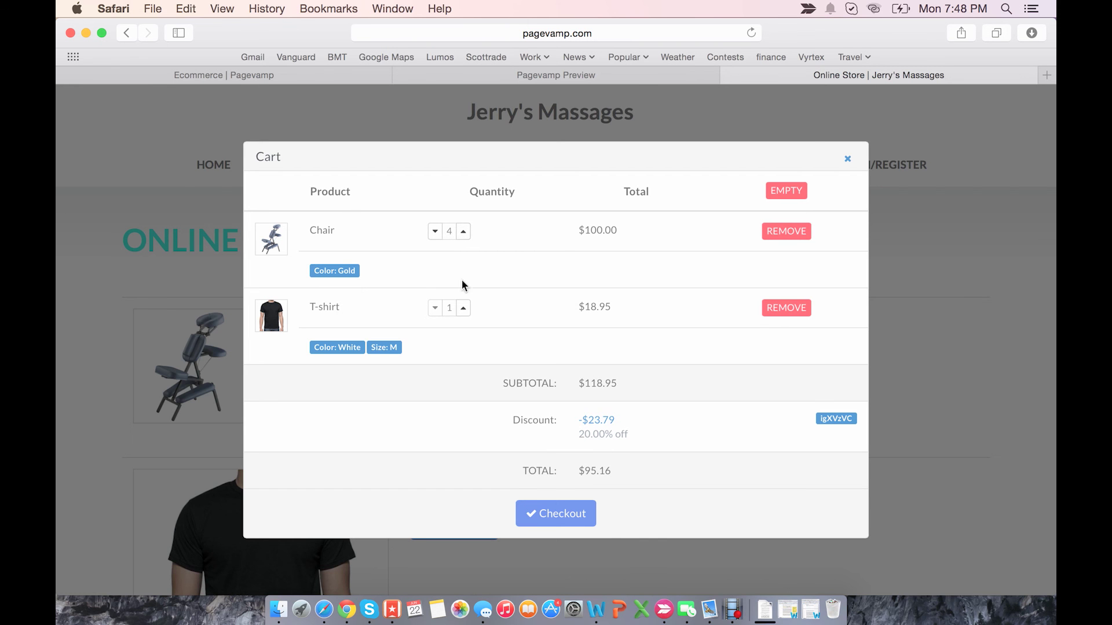
{"action": "left_click", "coordinate": [787, 307]}
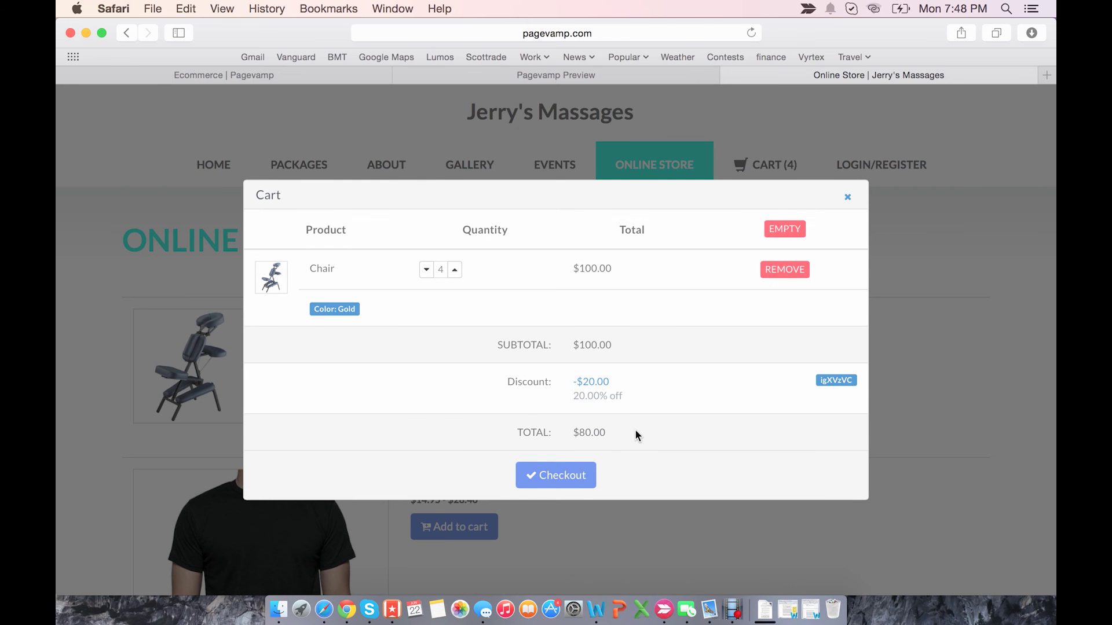
- Check out as a guest and choose Credit / Debit Card payment
{"action": "left_click", "coordinate": [547, 475]}
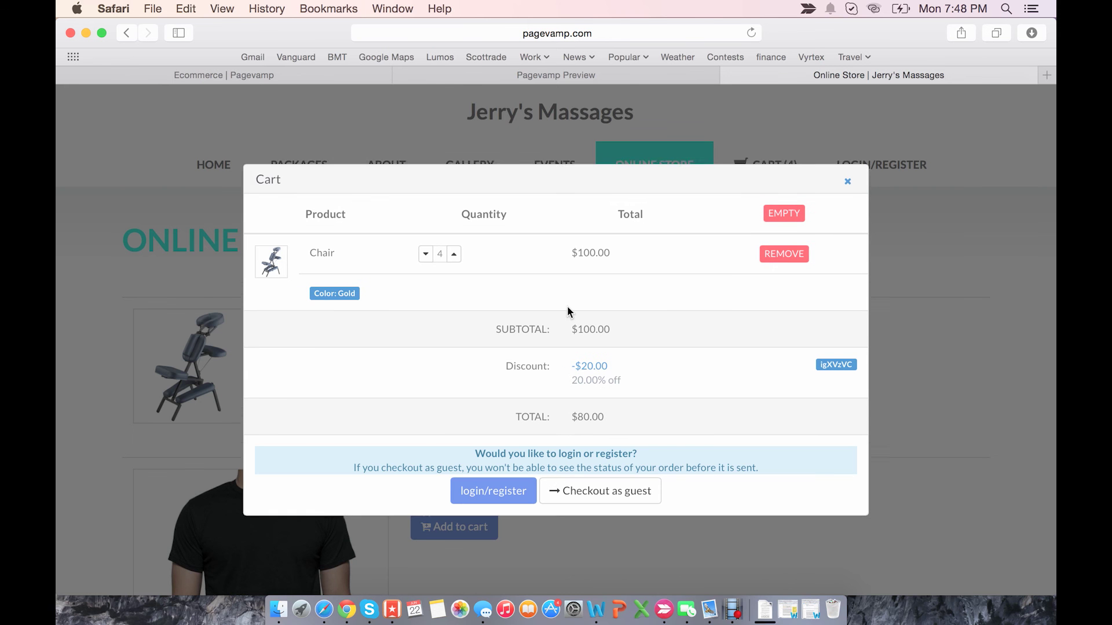
{"action": "scroll", "coordinate": [567, 305], "scroll_direction": "down", "scroll_amount": 1}
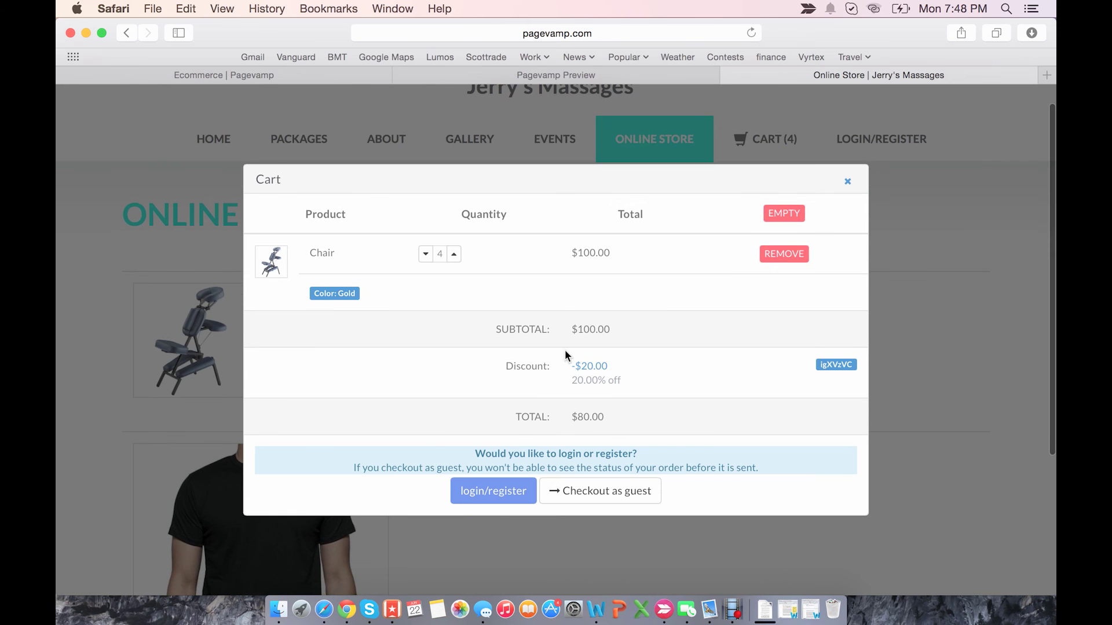
{"action": "left_click", "coordinate": [592, 492]}
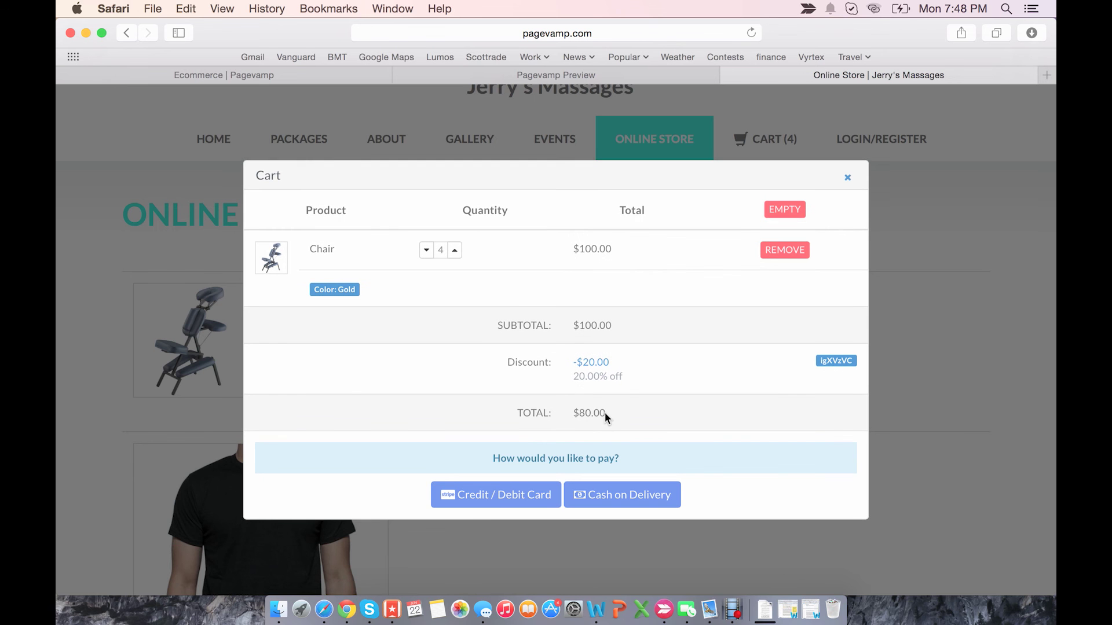
{"action": "left_click", "coordinate": [493, 499]}
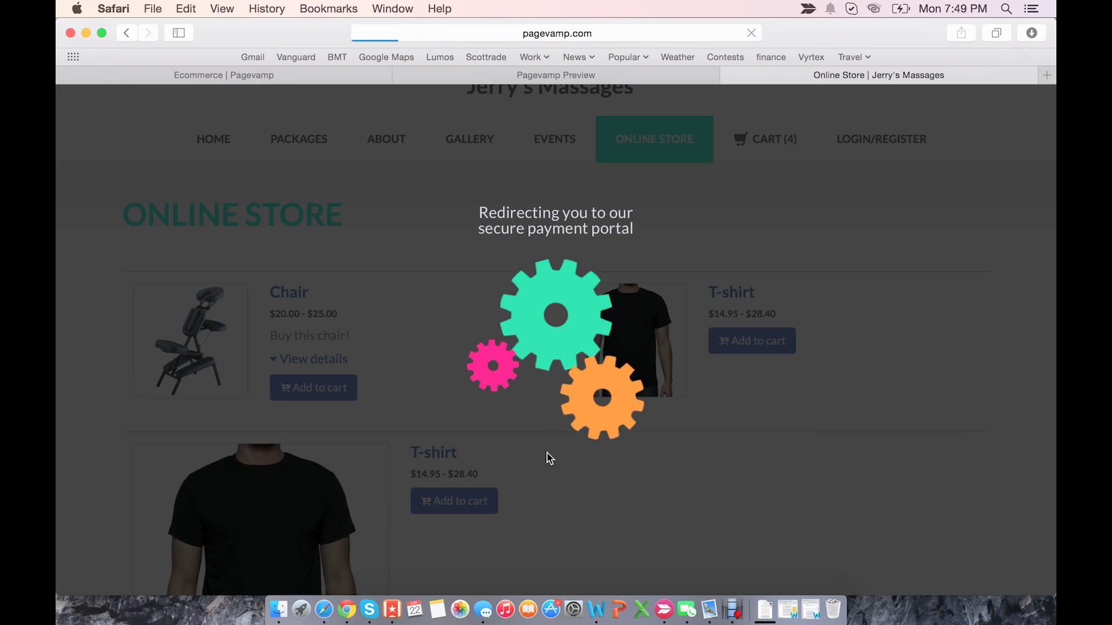